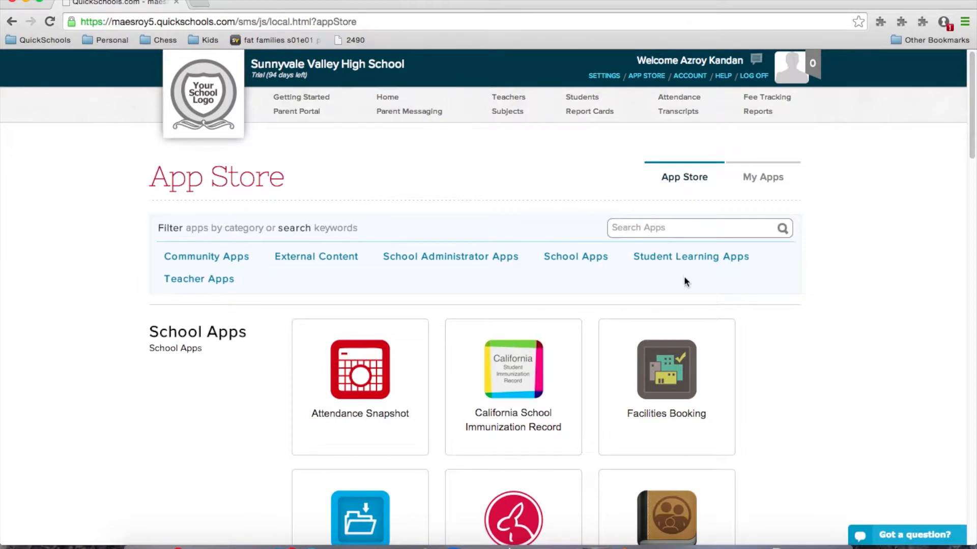
Search the App Store for "standard" and install the Standards-Based Gradebook app with its default settings
{"action": "scroll", "coordinate": [676, 280], "scroll_direction": "down", "scroll_amount": 5}
{"action": "scroll", "coordinate": [678, 285], "scroll_direction": "up", "scroll_amount": 5}
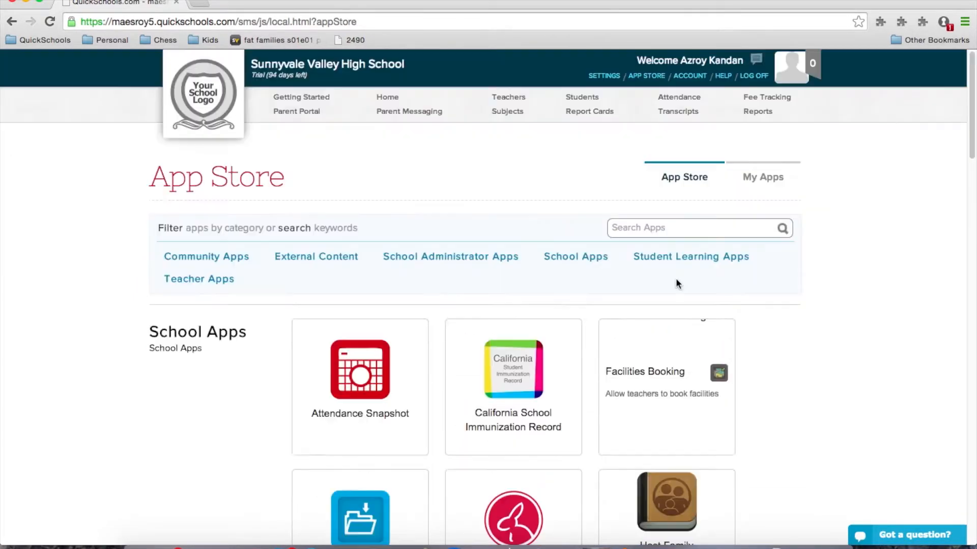
{"action": "type", "text": "standard"}
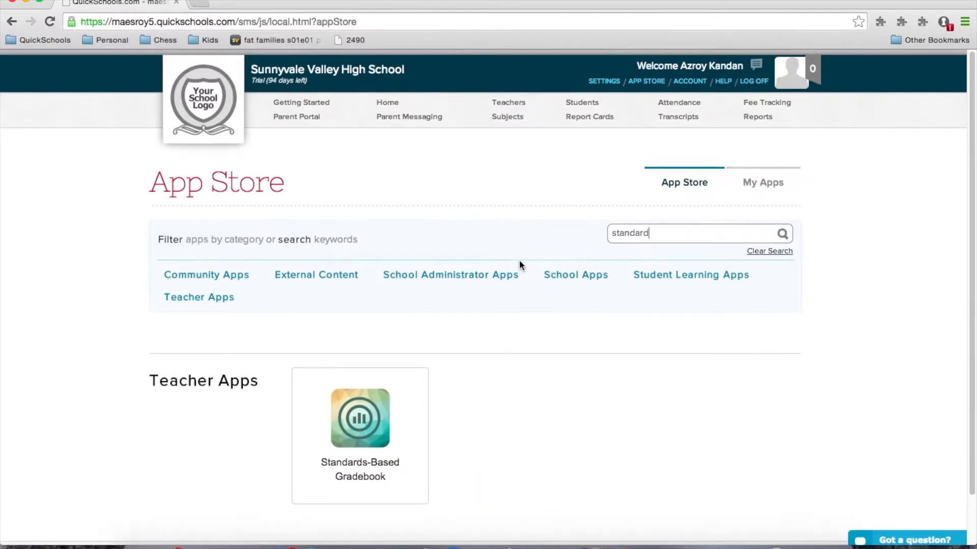
{"action": "scroll", "coordinate": [514, 259], "scroll_direction": "down", "scroll_amount": 2}
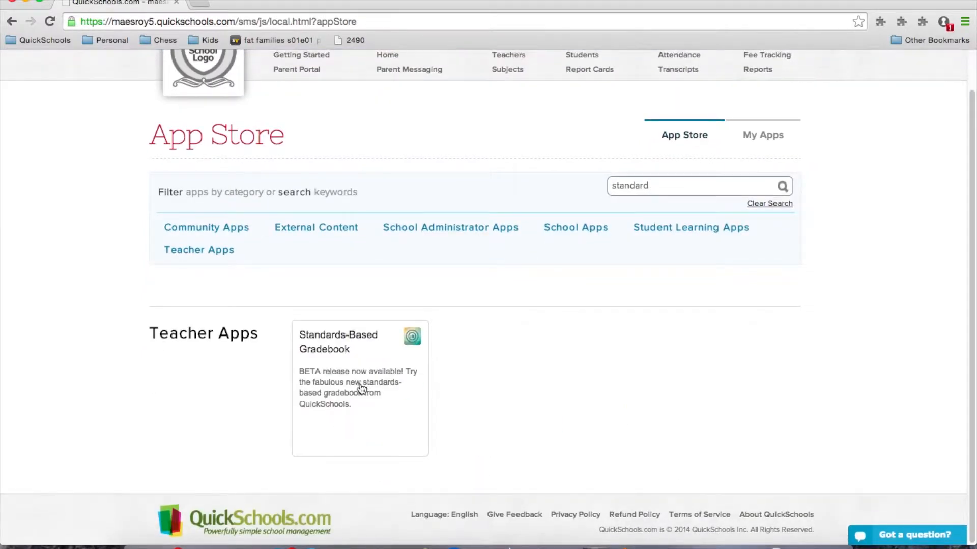
{"action": "left_click", "coordinate": [361, 388]}
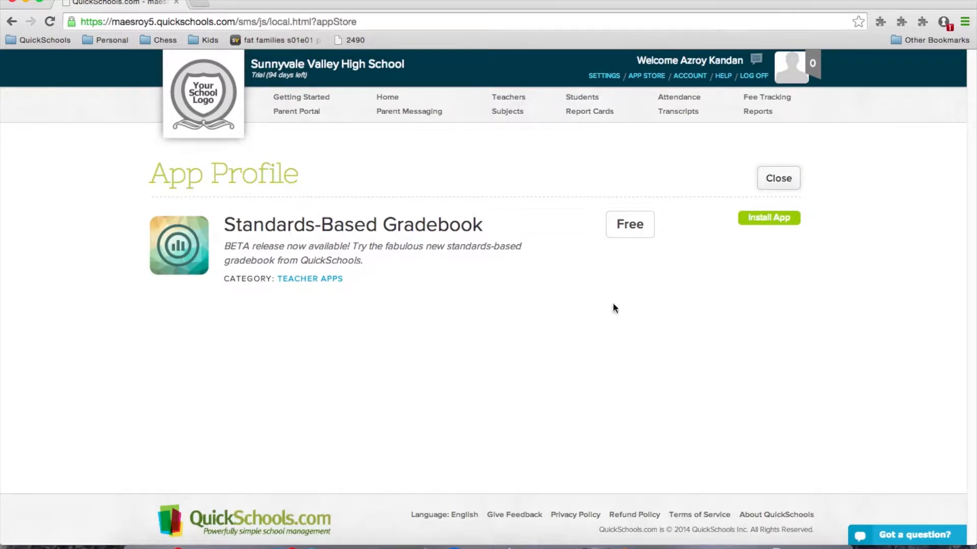
{"action": "left_click", "coordinate": [764, 221]}
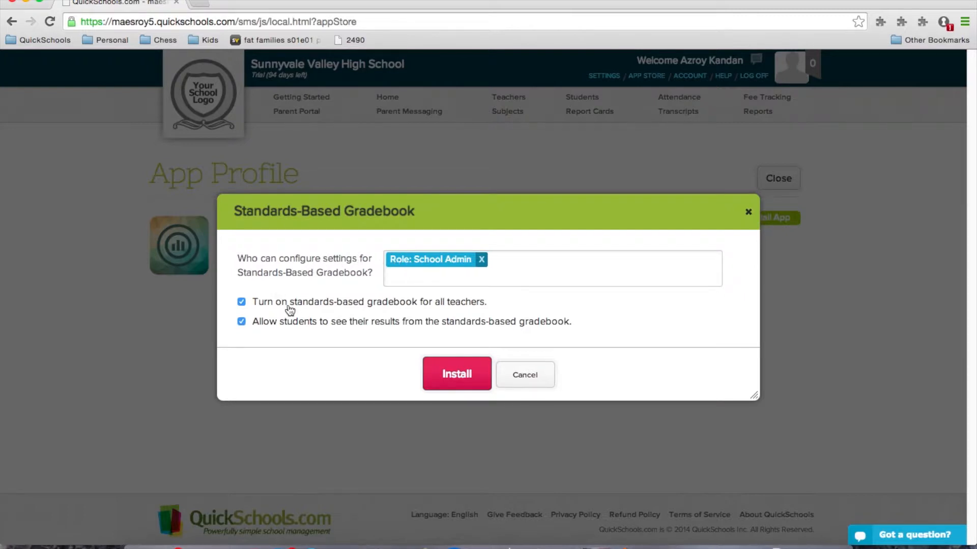
{"action": "left_click", "coordinate": [441, 370]}
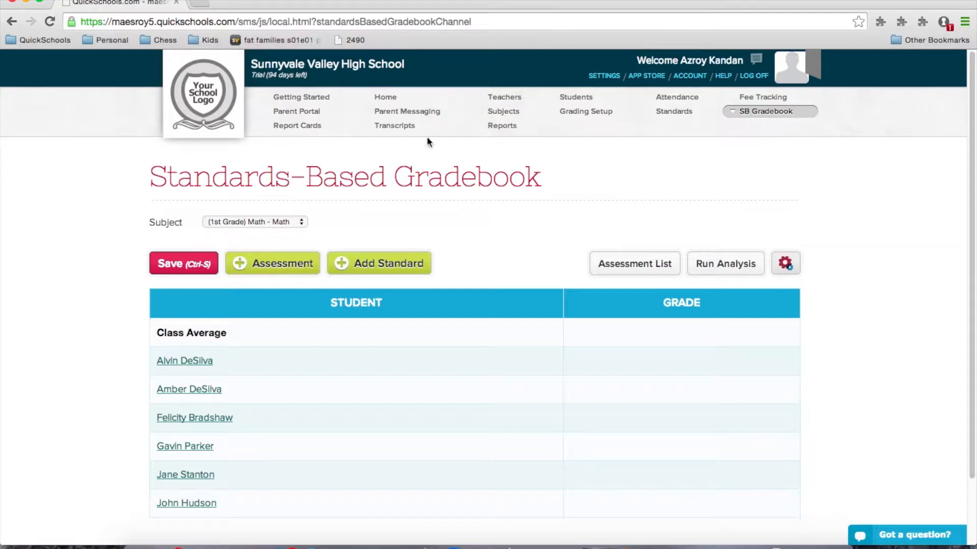
Add a standards set named "1st Grade English" in the standards setup
{"action": "left_click", "coordinate": [670, 112]}
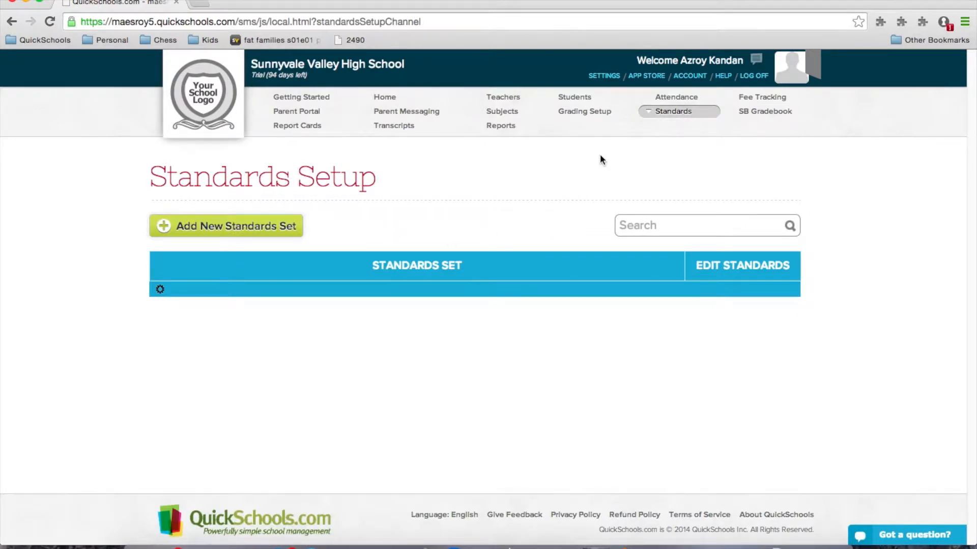
{"action": "left_click", "coordinate": [246, 228]}
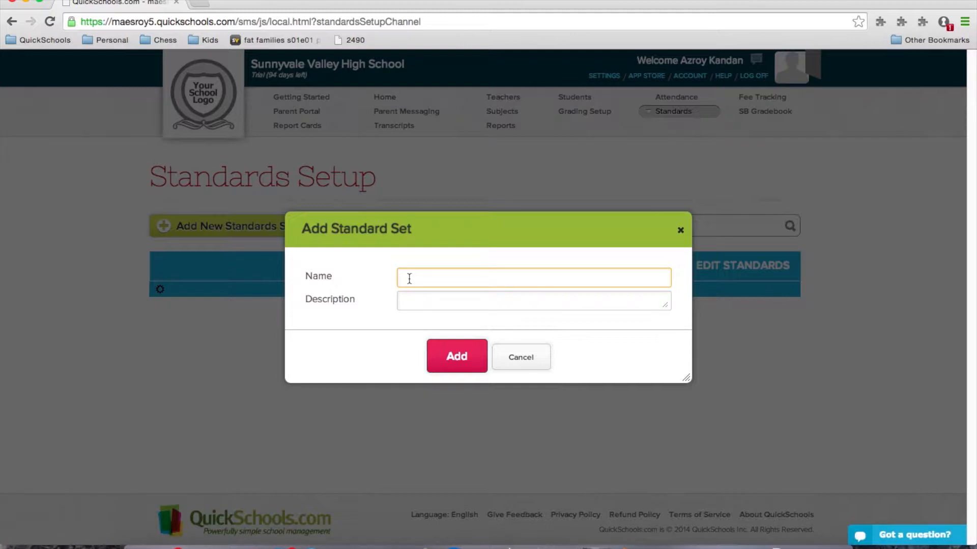
{"action": "type", "text": "1st FGrad"}
{"action": "key", "text": "BackSpace"}
{"action": "key", "text": "BackSpace"}
{"action": "key", "text": "BackSpace"}
{"action": "key", "text": "BackSpace"}
{"action": "key", "text": "BackSpace"}
{"action": "type", "text": "Grade English"}
{"action": "left_click", "coordinate": [448, 359]}
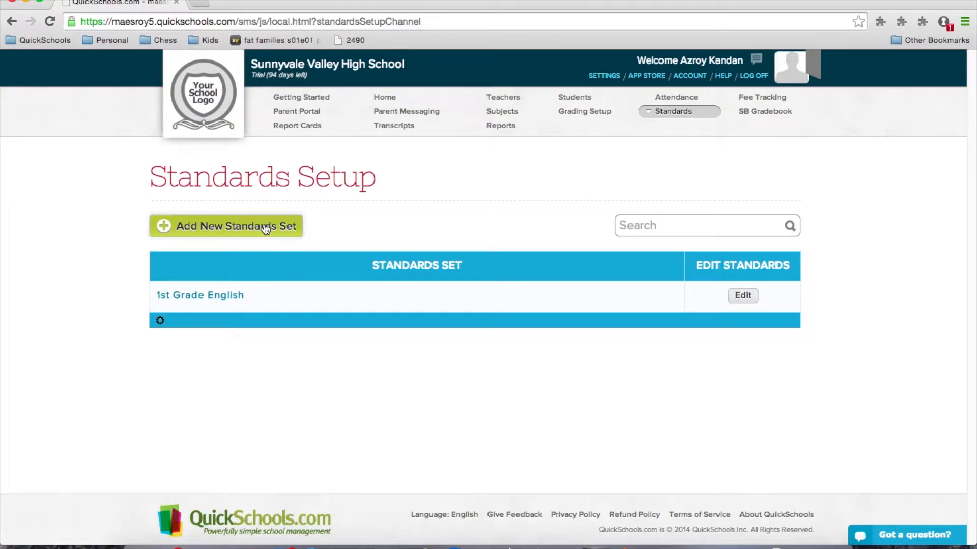
Add another standards set named "2nd Grade English"
{"action": "left_click", "coordinate": [263, 224]}
{"action": "type", "text": "2nd F"}
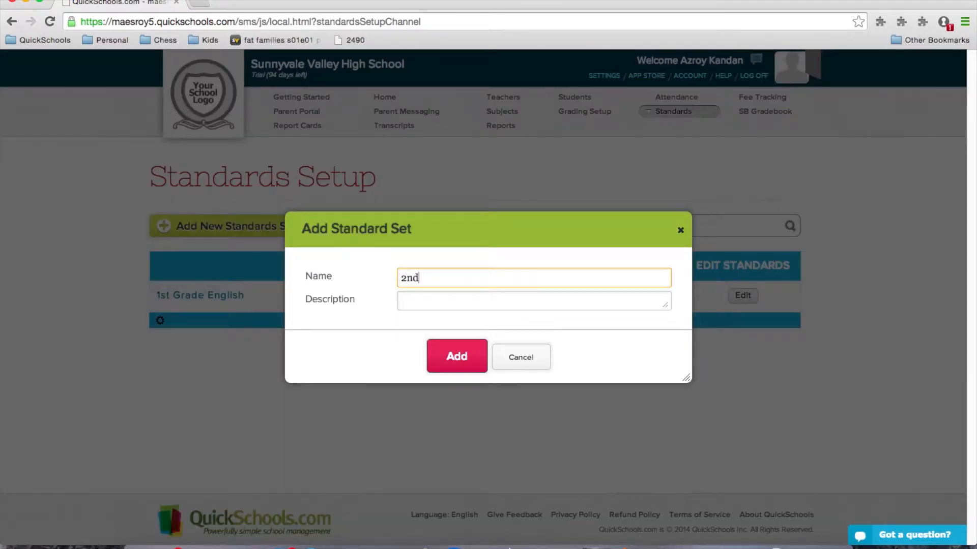
{"action": "key", "text": "BackSpace"}
{"action": "type", "text": "Grad"}
{"action": "key", "text": "BackSpace"}
{"action": "key", "text": "BackSpace"}
{"action": "key", "text": "BackSpace"}
{"action": "key", "text": "BackSpace"}
{"action": "type", "text": "Grade Engi"}
{"action": "key", "text": "BackSpace"}
{"action": "type", "text": "lish"}
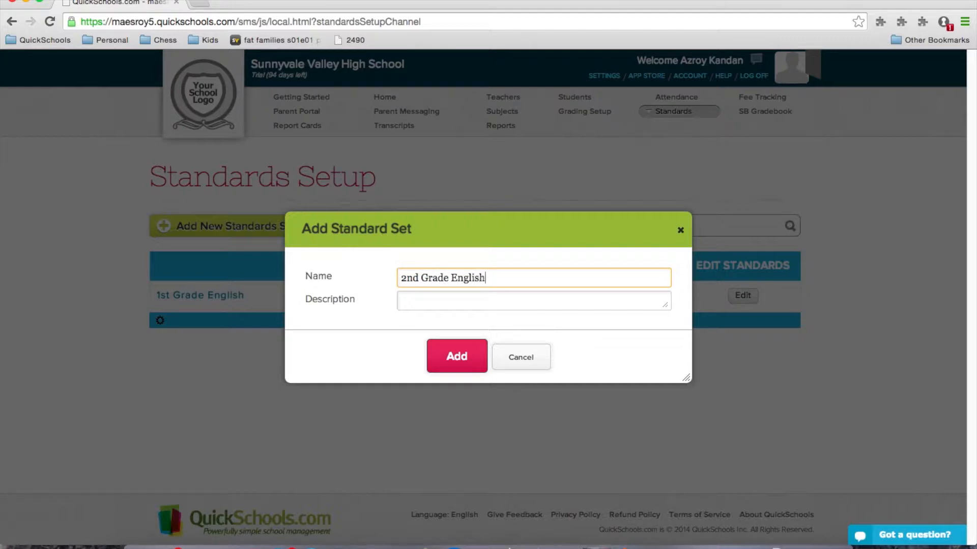
{"action": "left_click", "coordinate": [467, 345]}
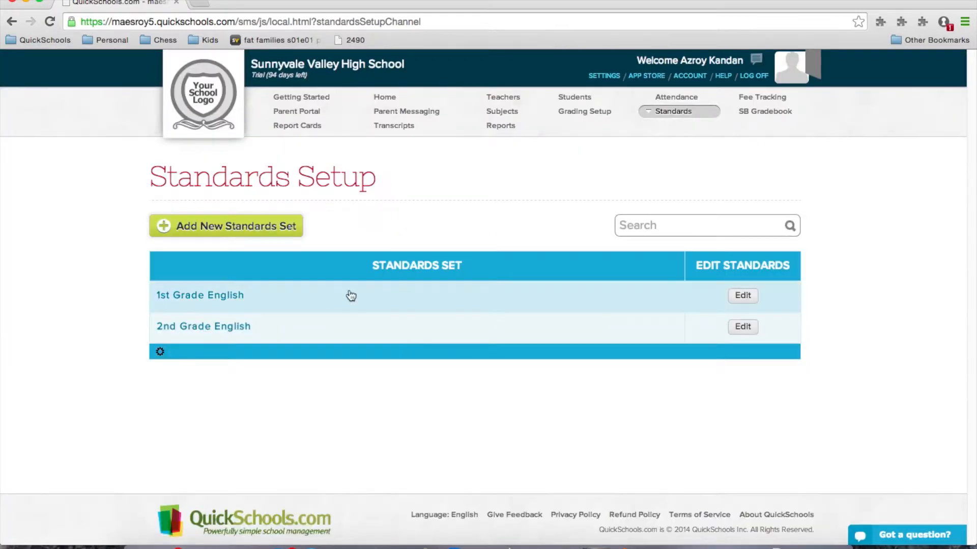
Add standard English.1.A to the 1st Grade English set with the description "Listens attentively in class"
{"action": "left_click", "coordinate": [746, 298]}
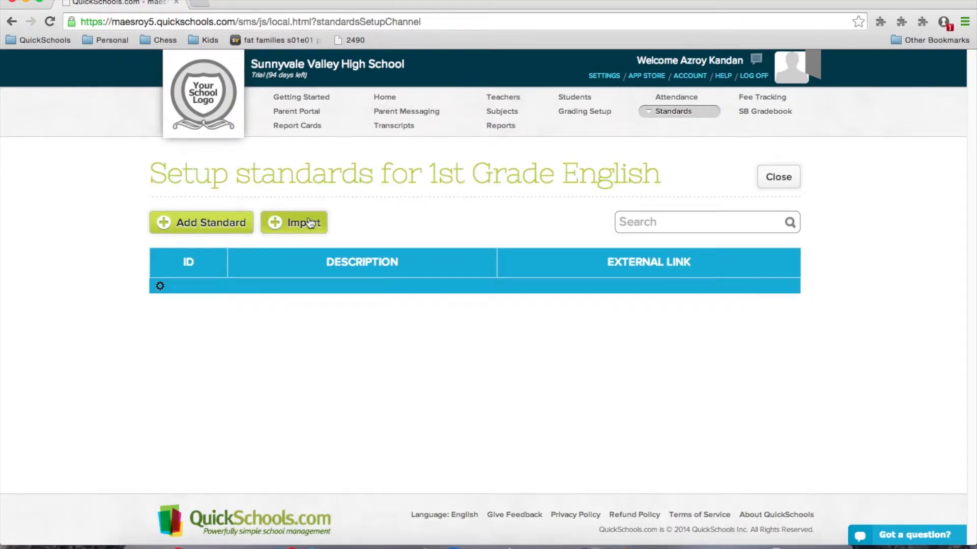
{"action": "left_click", "coordinate": [220, 226]}
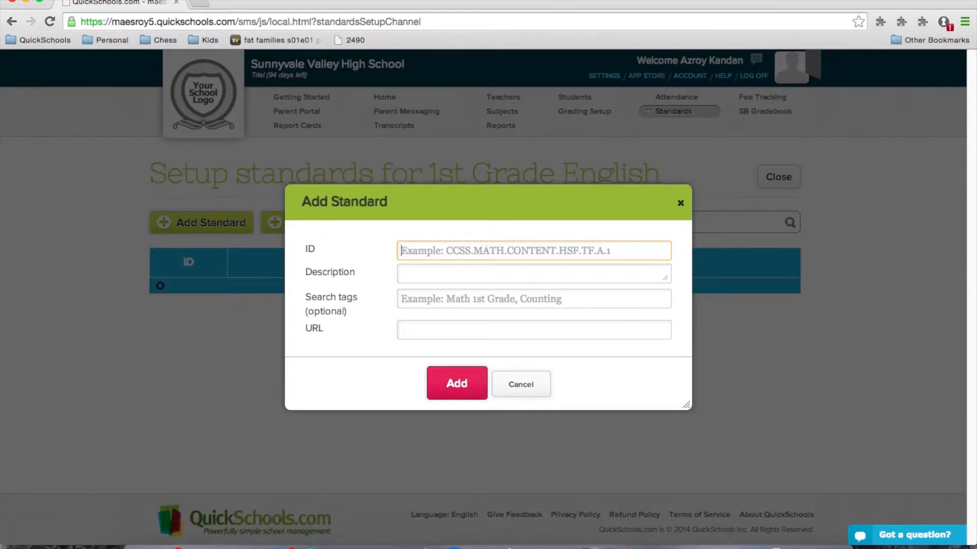
{"action": "type", "text": "English"}
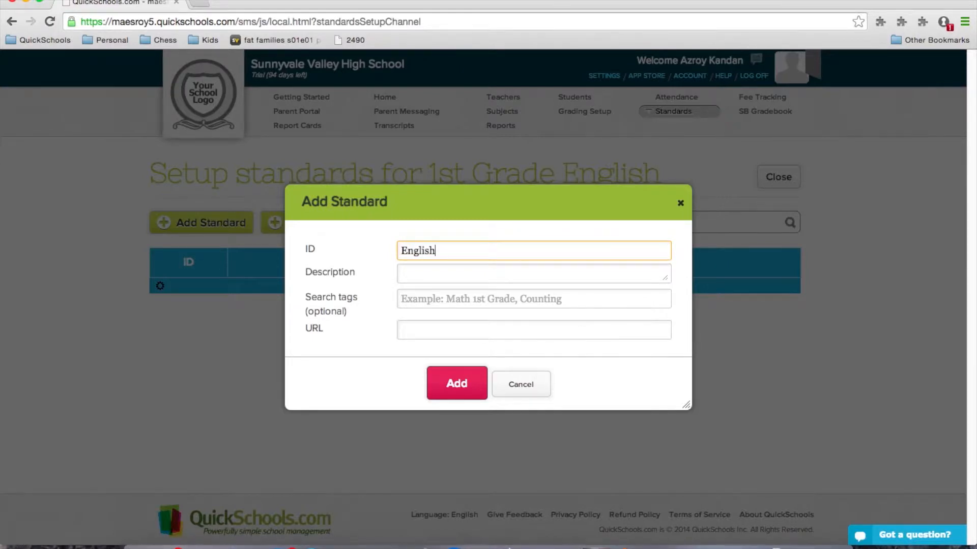
{"action": "type", "text": ".1.A"}
{"action": "key", "text": "Tab"}
{"action": "type", "text": "List"}
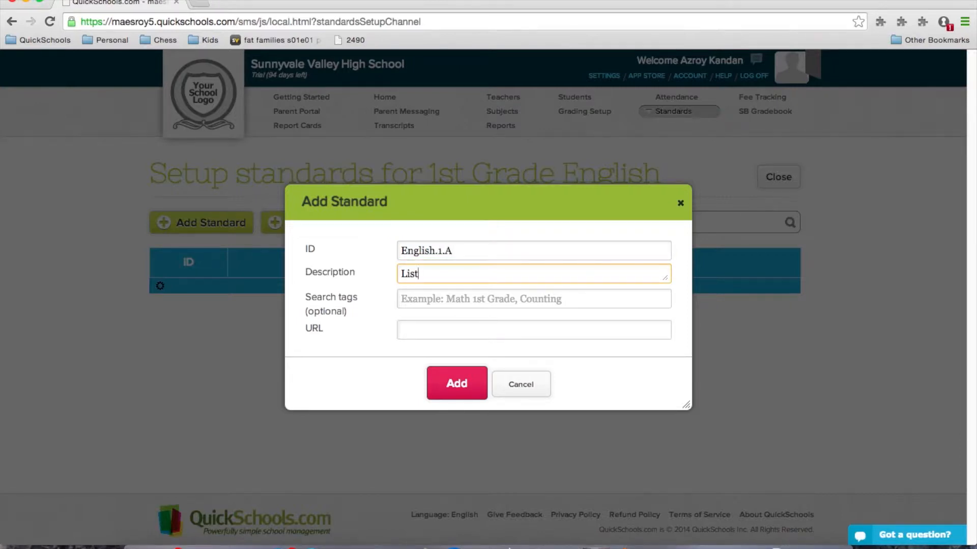
{"action": "type", "text": "ens attentivly"}
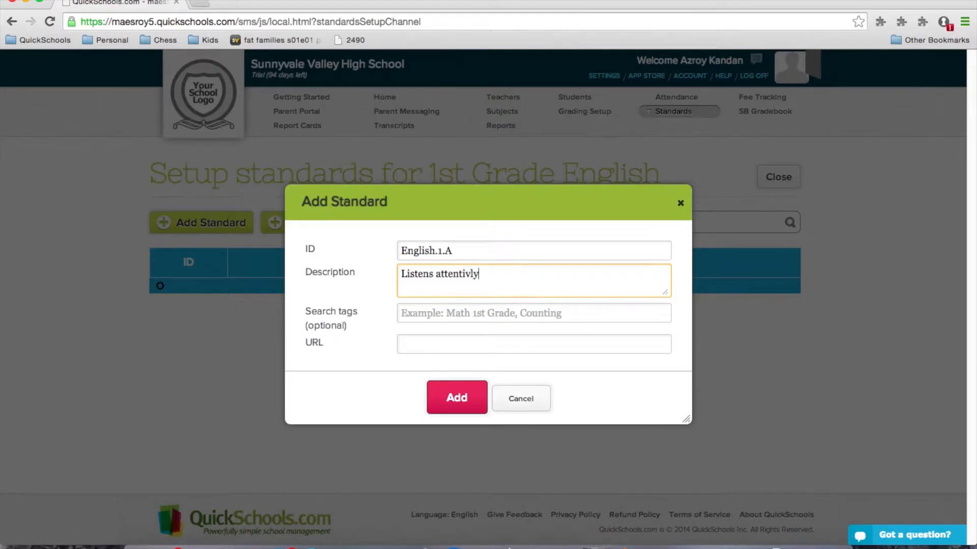
{"action": "key", "text": "BackSpace"}
{"action": "key", "text": "BackSpace"}
{"action": "key", "text": "BackSpace"}
{"action": "type", "text": "vely in class"}
{"action": "left_click", "coordinate": [457, 397]}
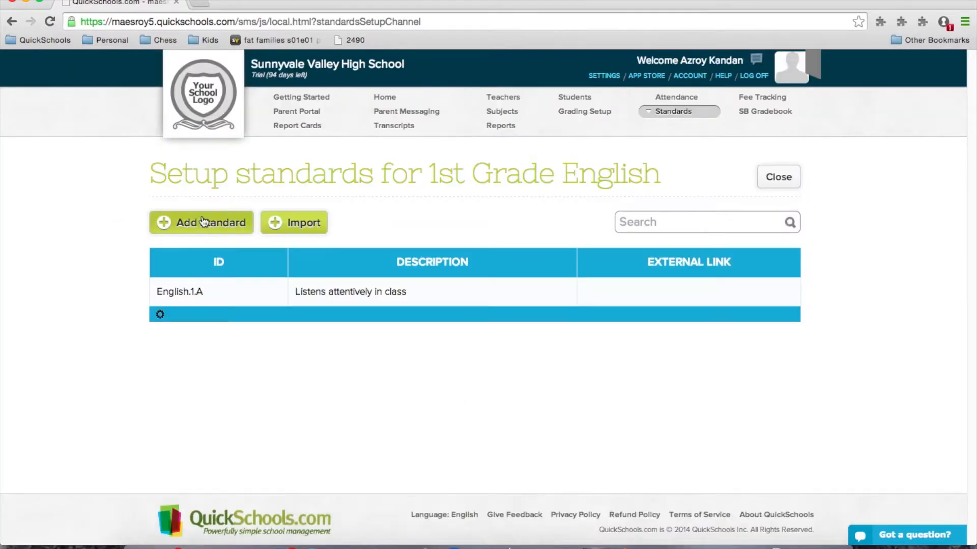
Add standard English.1.B to the 1st Grade English set with the description "Participates in Group Discussions"
{"action": "left_click", "coordinate": [200, 219]}
{"action": "type", "text": "Engli"}
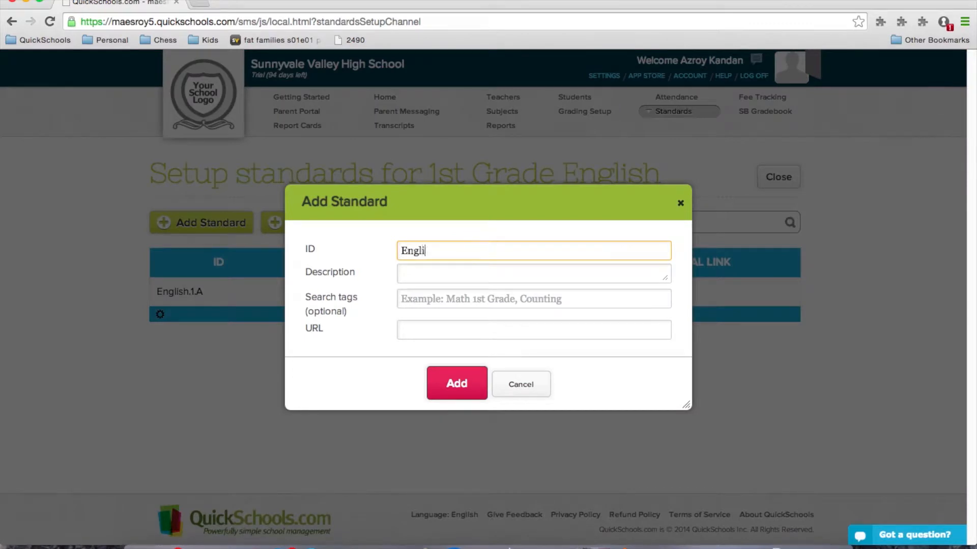
{"action": "type", "text": "sh.1.B"}
{"action": "key", "text": "Tab"}
{"action": "type", "text": "Participates in Group Discussions"}
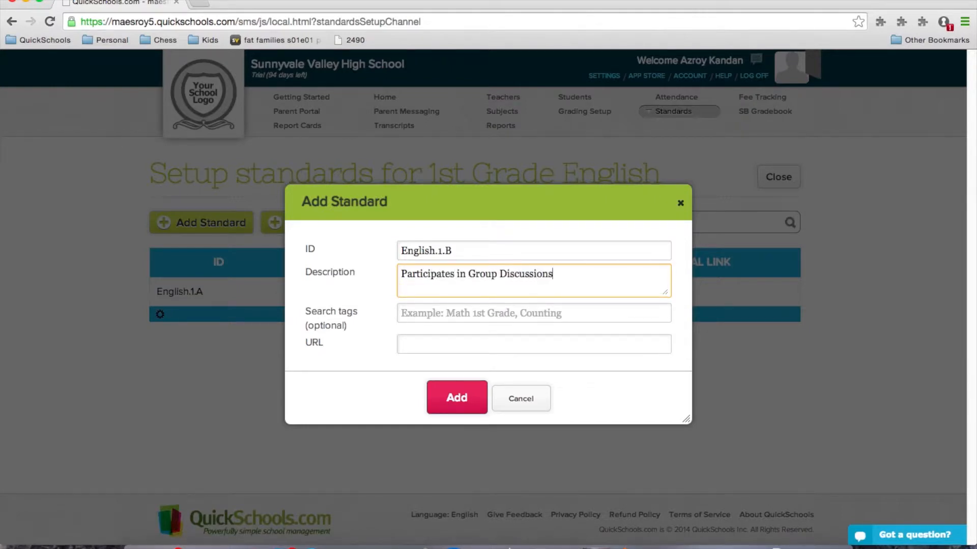
{"action": "left_click", "coordinate": [454, 398]}
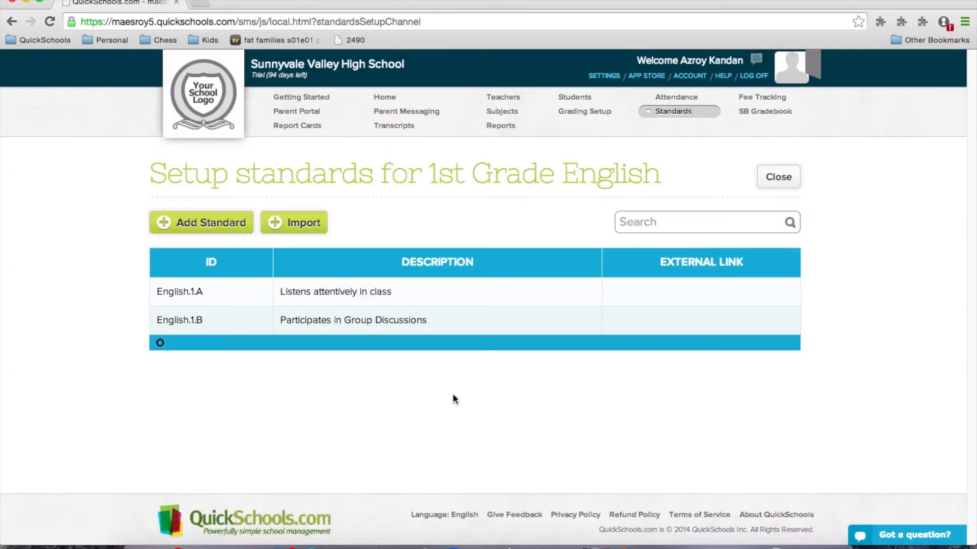
Add standard English.1.C to the 1st Grade English set with the description "Communicates effectively"
{"action": "left_click", "coordinate": [222, 224]}
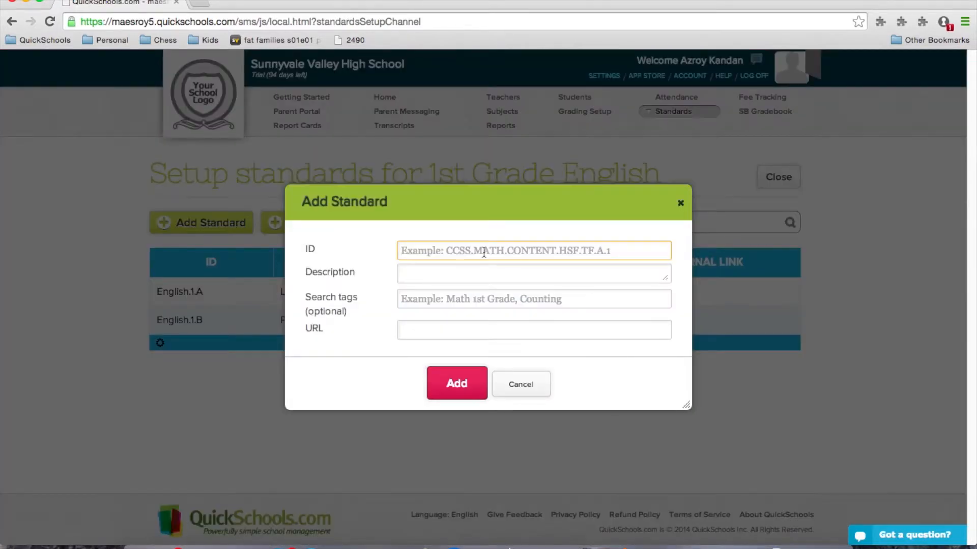
{"action": "type", "text": "Egn"}
{"action": "key", "text": "BackSpace"}
{"action": "key", "text": "BackSpace"}
{"action": "type", "text": "nglish.1.C"}
{"action": "key", "text": "Tab"}
{"action": "left_click_drag", "start_coordinate": [497, 200], "coordinate": [585, 195]}
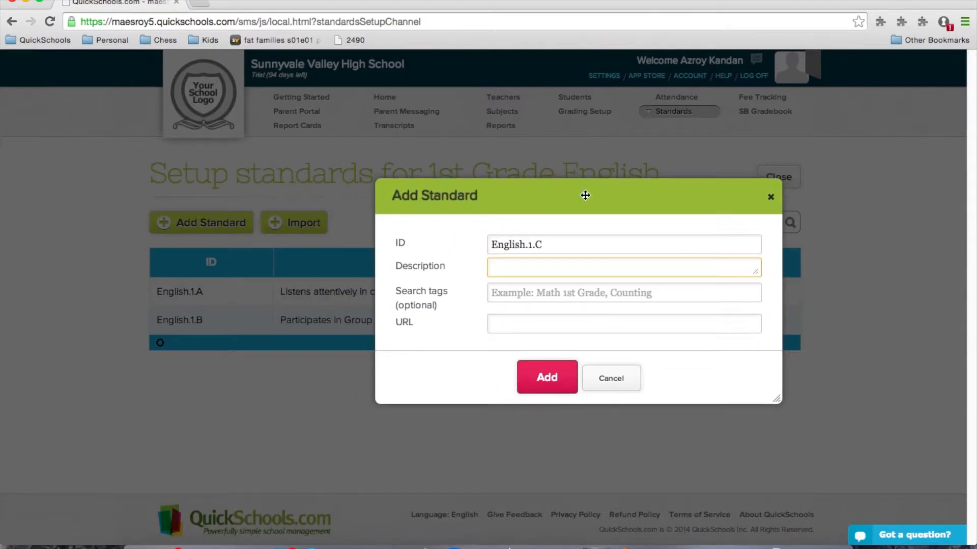
{"action": "type", "text": "Communic"}
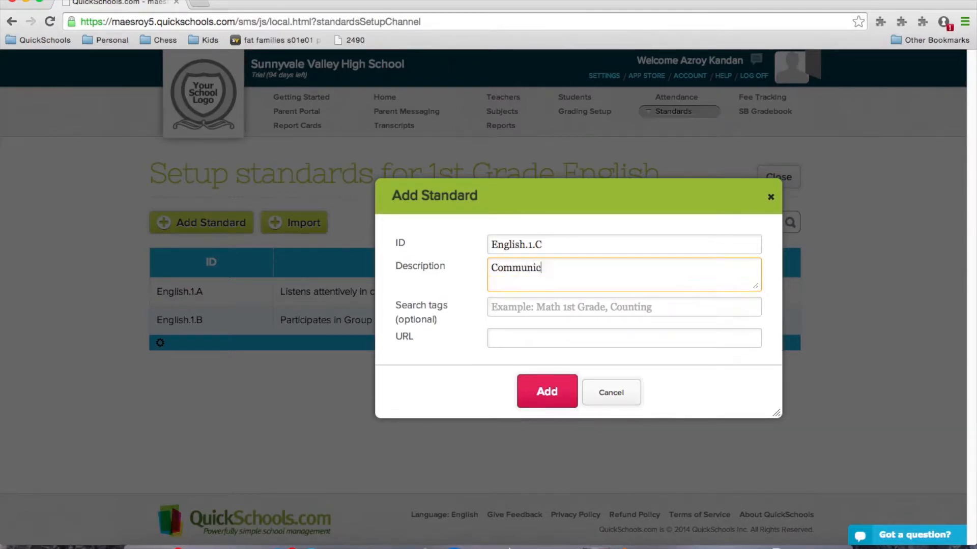
{"action": "type", "text": "ates effectively"}
{"action": "left_click", "coordinate": [542, 396]}
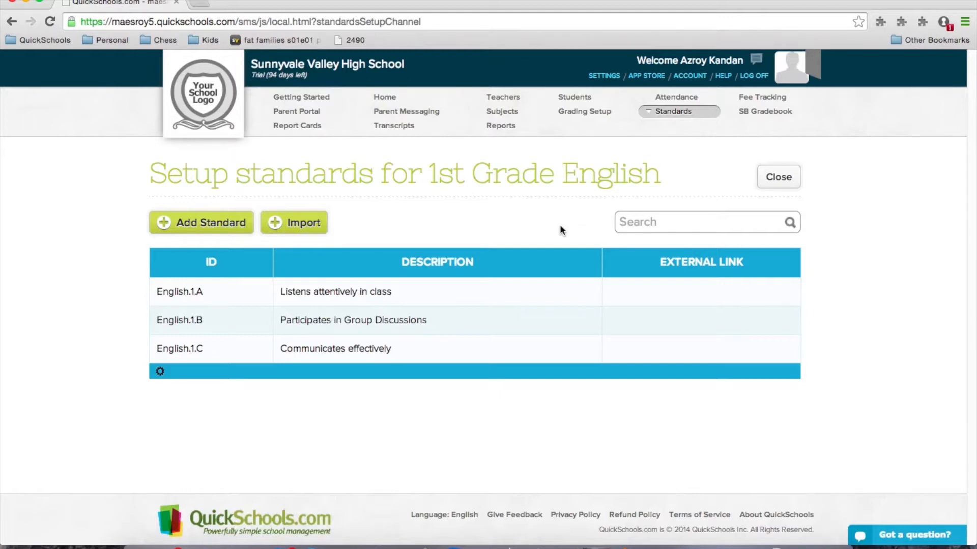
In the grading setup, choose "75% newest score, 25% next-newest score" for score calculation and "Number of standards mastered, as percentage" for the overall grade
{"action": "left_click", "coordinate": [776, 178]}
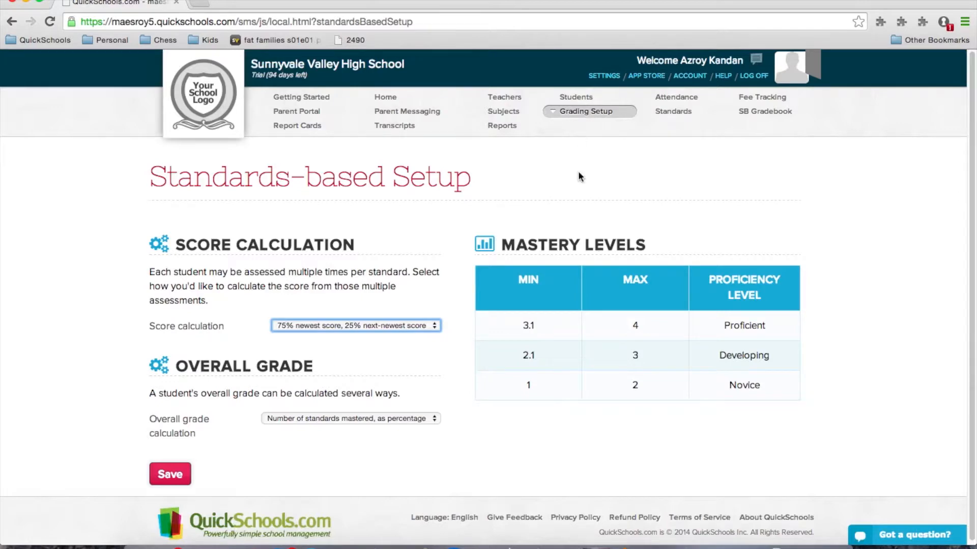
{"action": "scroll", "coordinate": [578, 171], "scroll_direction": "down", "scroll_amount": 1}
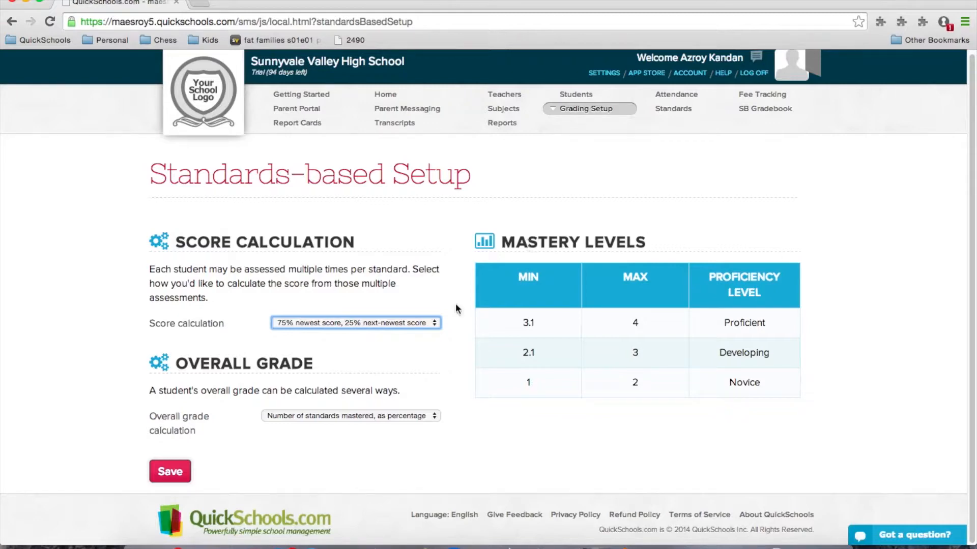
{"action": "left_click", "coordinate": [436, 323]}
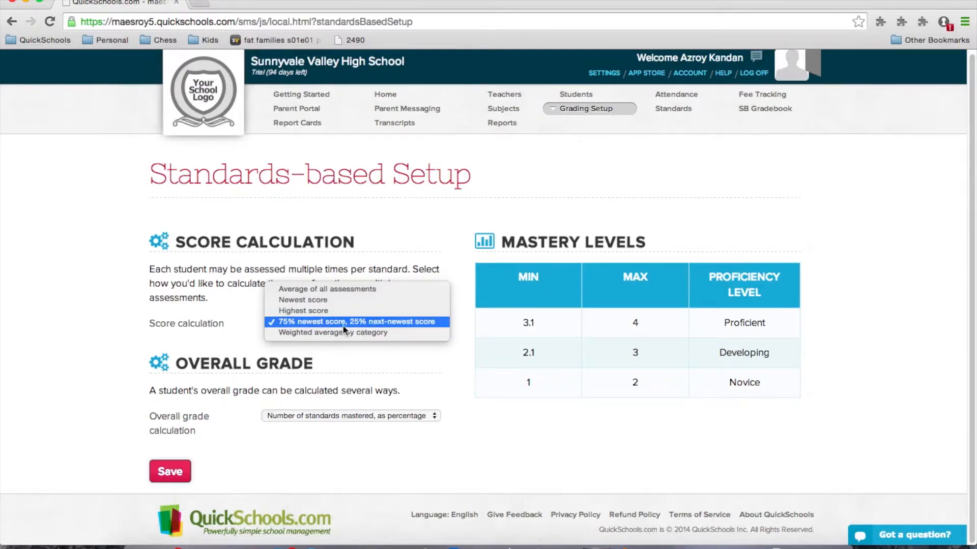
{"action": "left_click", "coordinate": [360, 324]}
{"action": "left_click", "coordinate": [429, 417]}
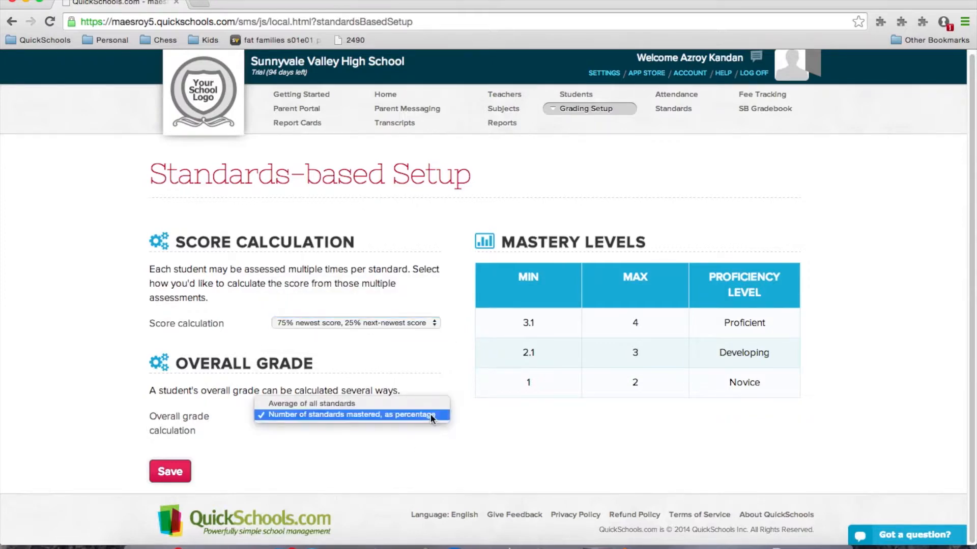
{"action": "left_click", "coordinate": [289, 416]}
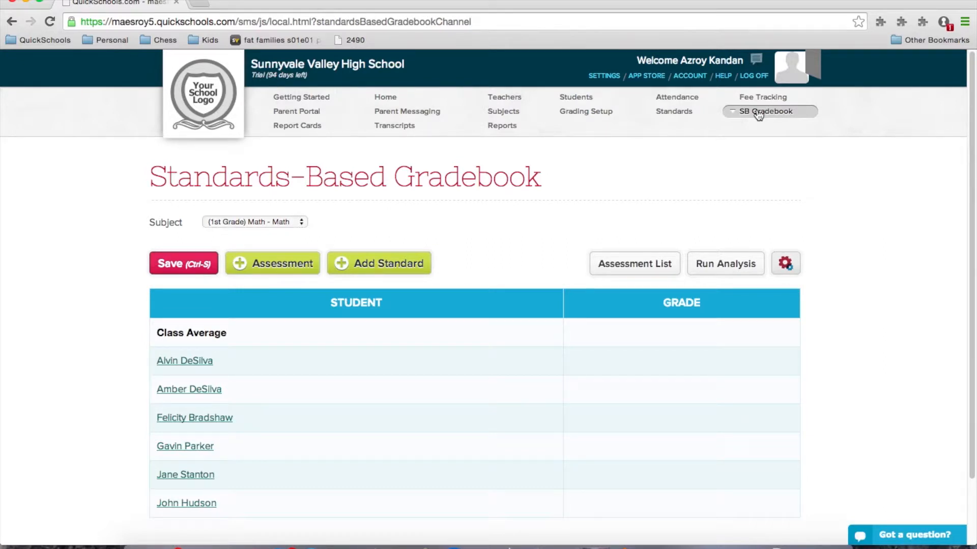
Add the existing standards English.1.A, English.1.B and English.1.C to the (1st Grade) English - Eng gradebook
{"action": "left_click", "coordinate": [292, 222]}
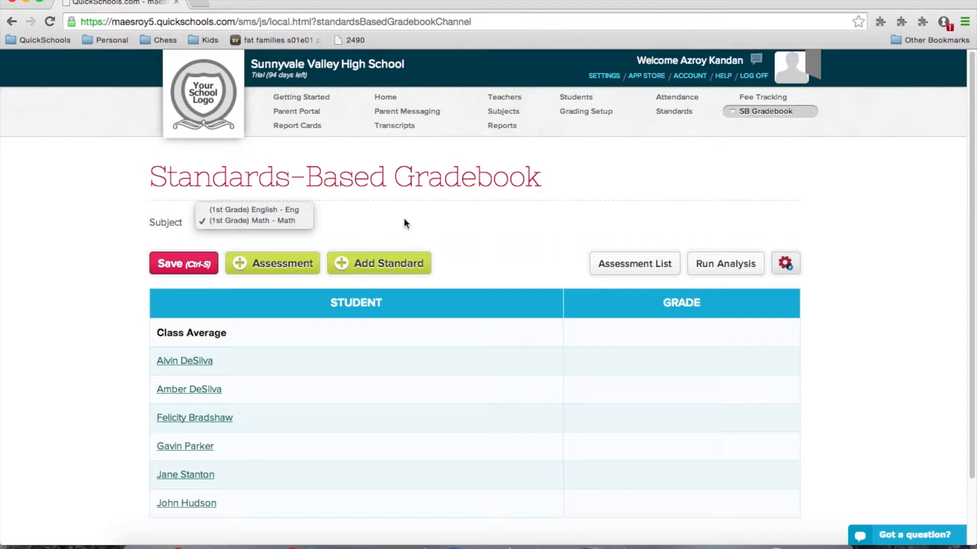
{"action": "left_click", "coordinate": [289, 209]}
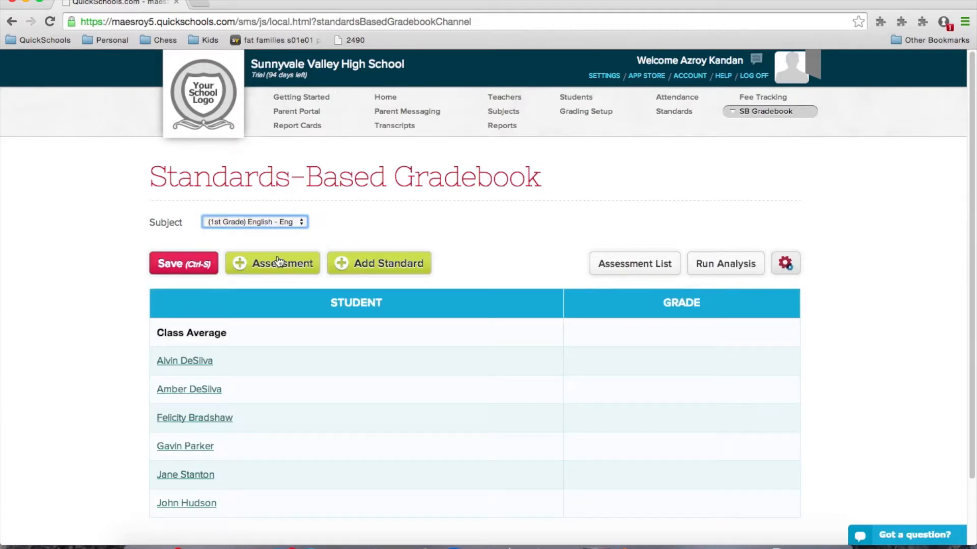
{"action": "left_click", "coordinate": [383, 262]}
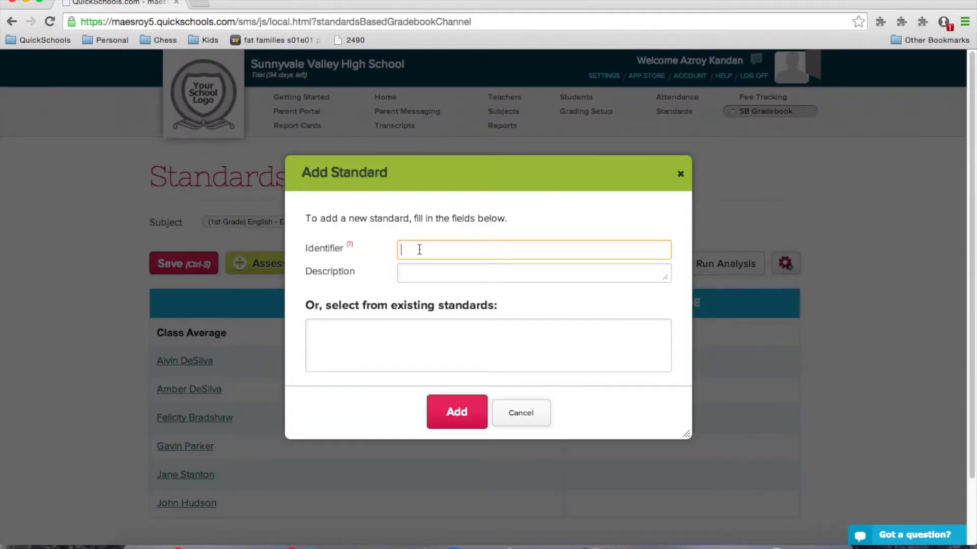
{"action": "left_click", "coordinate": [356, 335]}
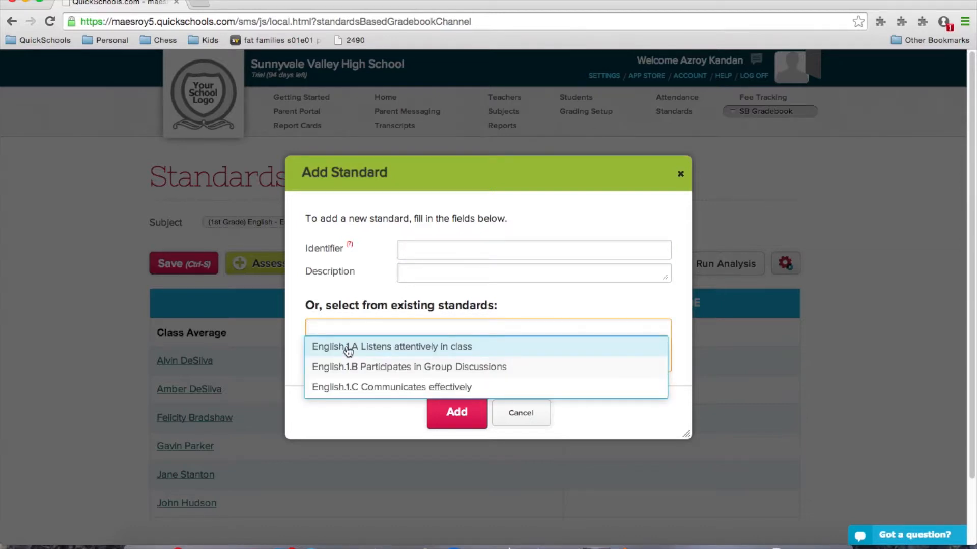
{"action": "left_click", "coordinate": [348, 351]}
{"action": "left_click", "coordinate": [404, 341]}
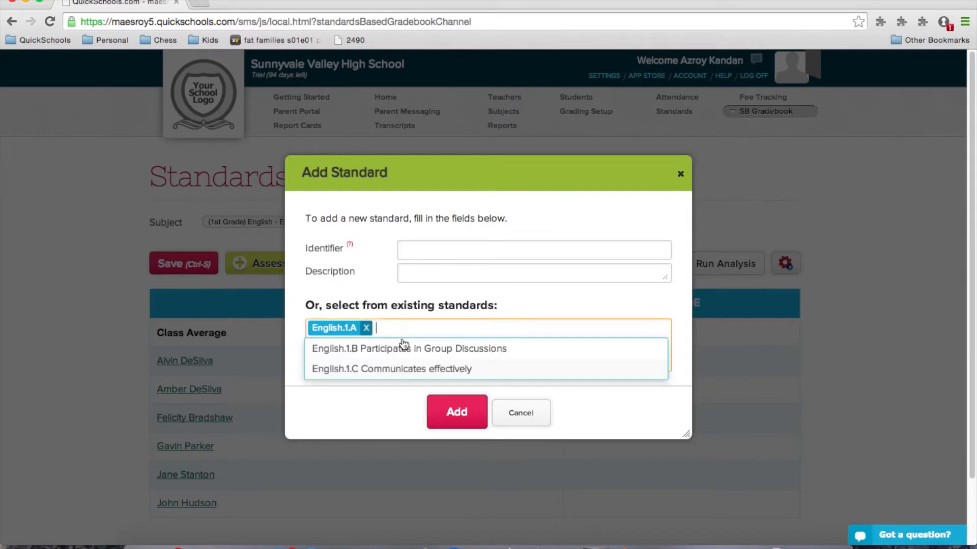
{"action": "left_click", "coordinate": [375, 350]}
{"action": "left_click", "coordinate": [453, 328]}
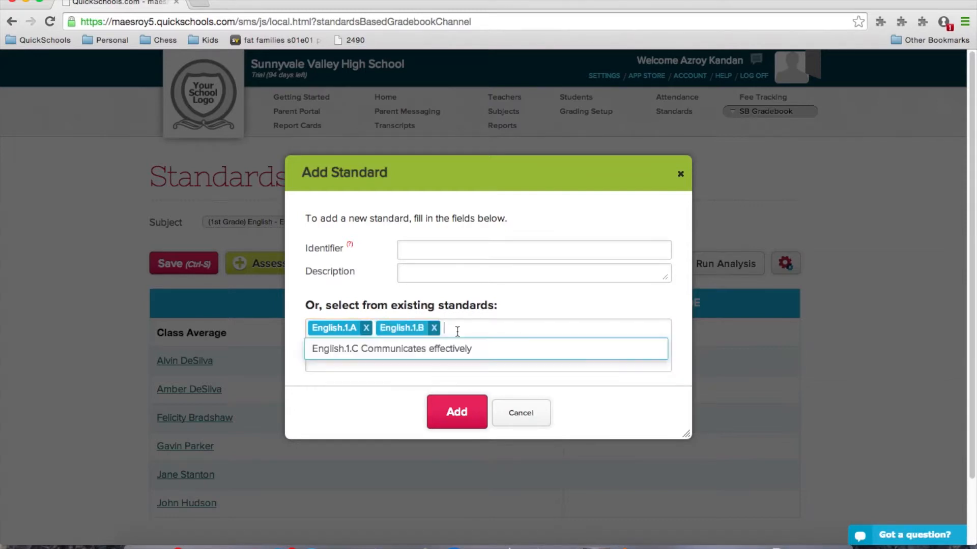
{"action": "left_click", "coordinate": [389, 354]}
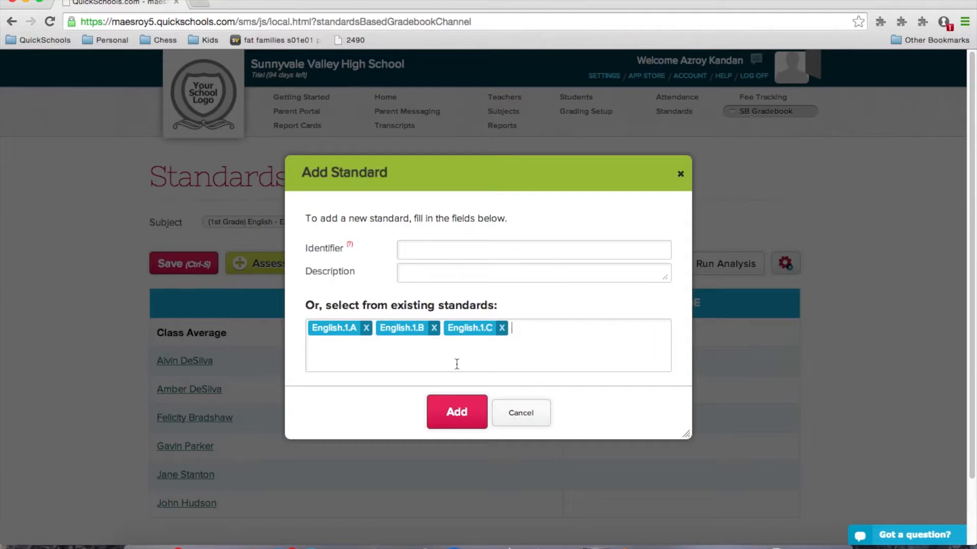
{"action": "left_click", "coordinate": [452, 414]}
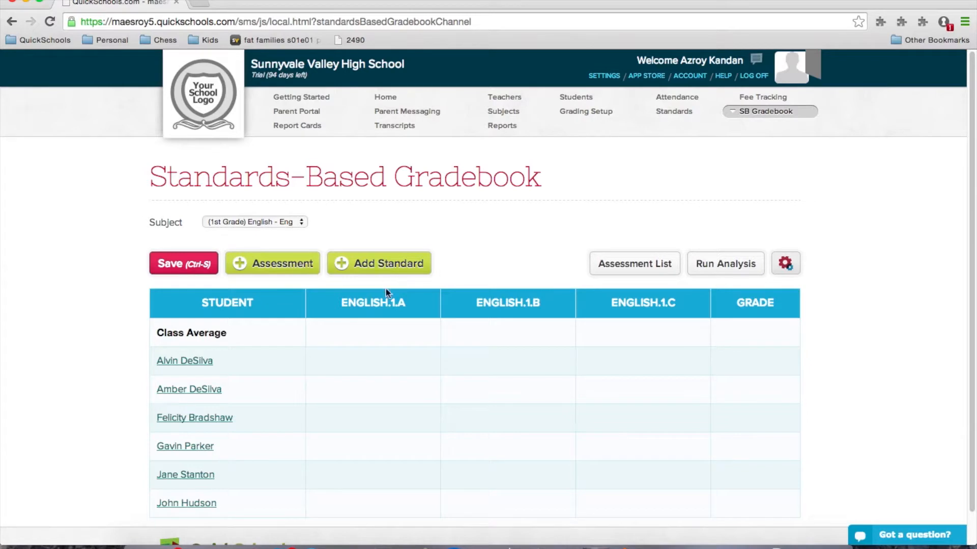
Create an assessment for all students on English.1.A and English.1.B, named "Assignment 1" with category Assignment
{"action": "left_click", "coordinate": [269, 263]}
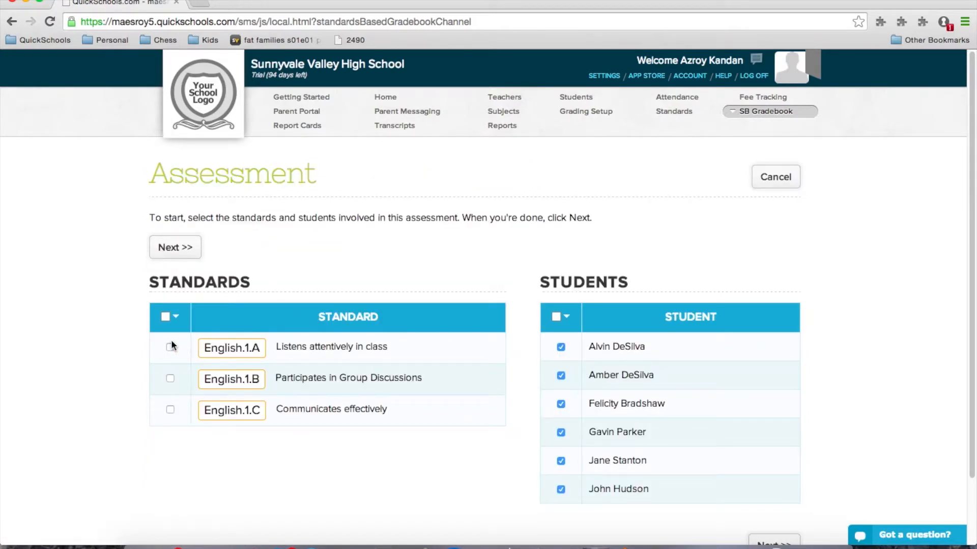
{"action": "left_click", "coordinate": [170, 378]}
{"action": "left_click", "coordinate": [178, 247]}
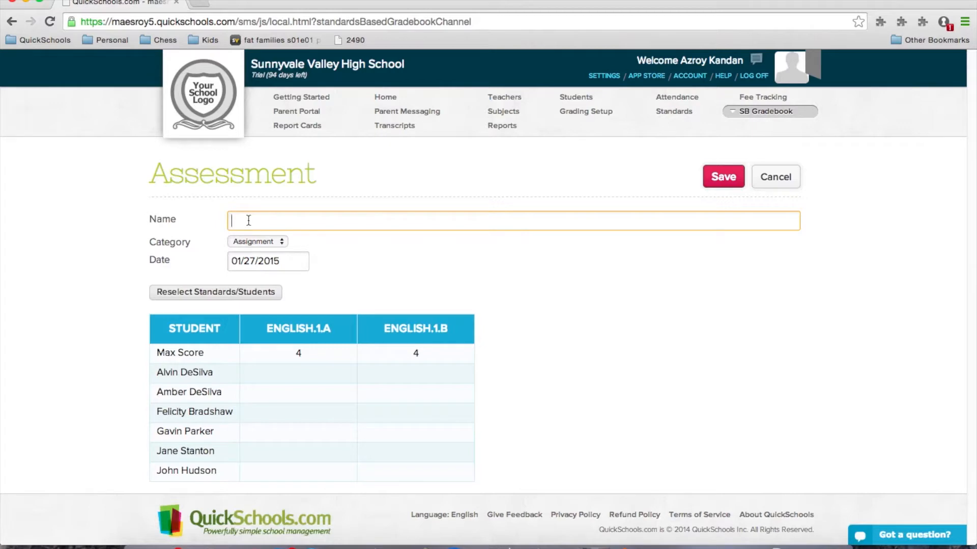
{"action": "type", "text": "Assignment 1"}
{"action": "left_click", "coordinate": [267, 241]}
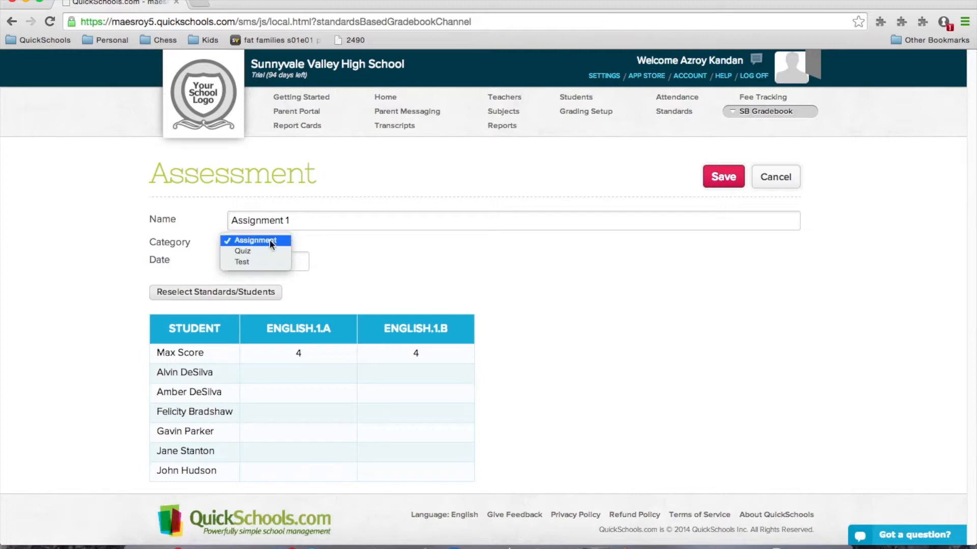
{"action": "left_click", "coordinate": [346, 245]}
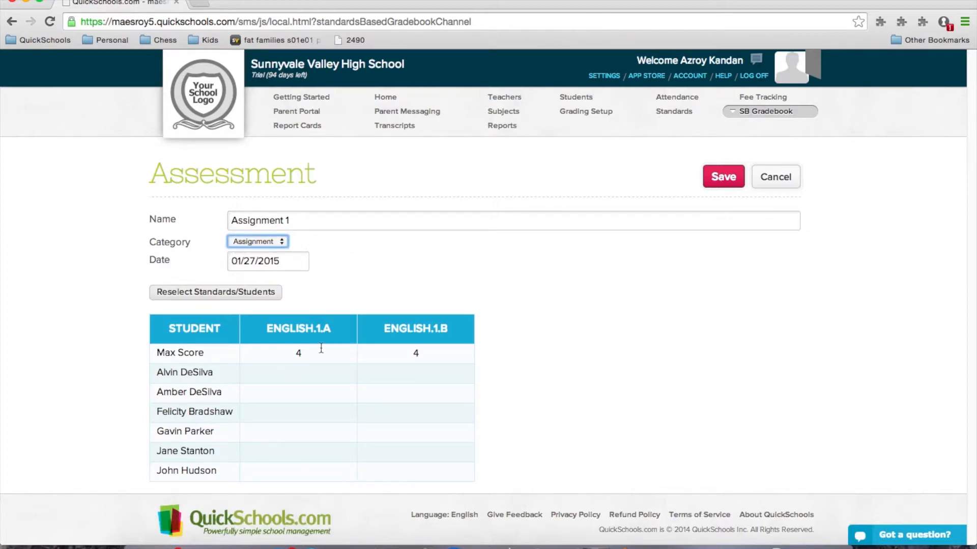
Enter the English.1.A scores for Assignment 1 in student list order: 3, 2, 4, 3, 2, 3
{"action": "left_click", "coordinate": [308, 351]}
{"action": "left_click", "coordinate": [418, 351]}
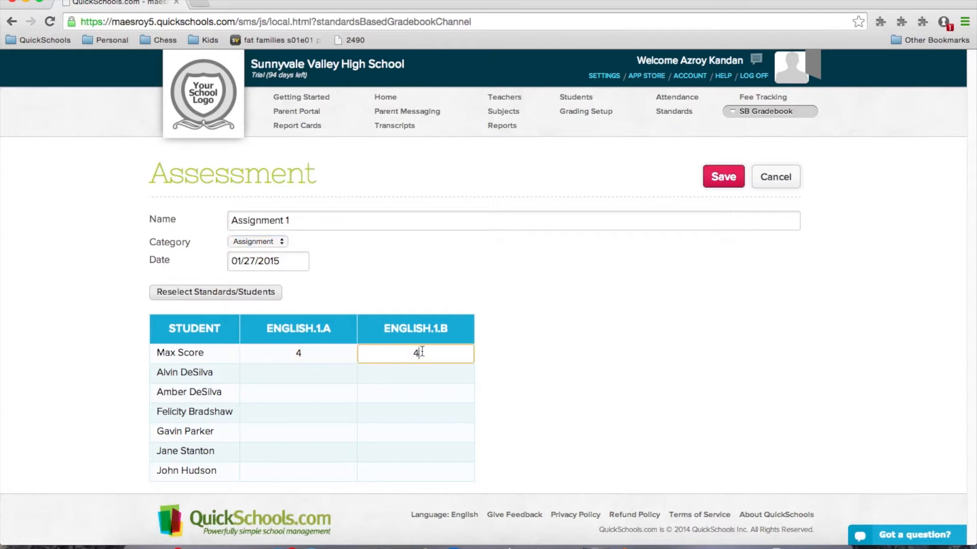
{"action": "left_click", "coordinate": [302, 369]}
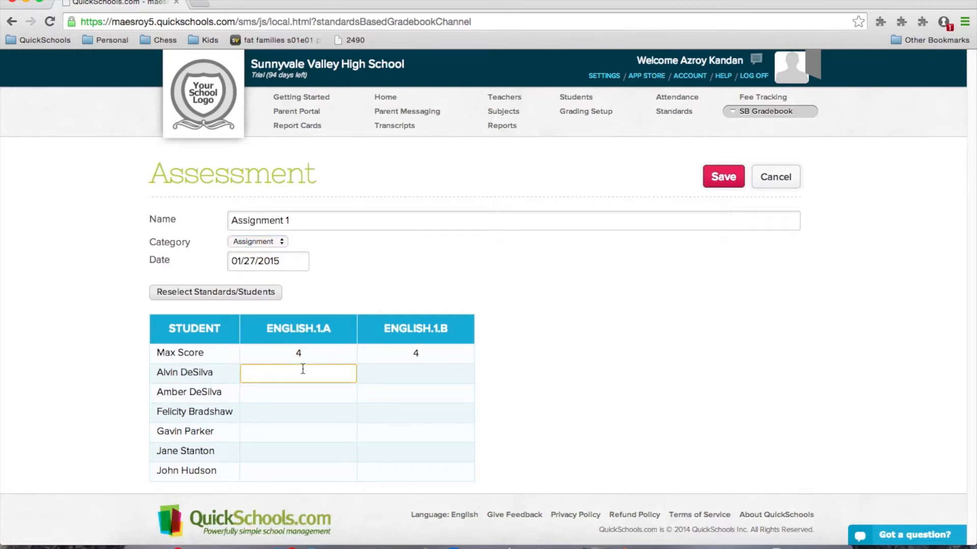
{"action": "type", "text": "3"}
{"action": "left_click", "coordinate": [306, 392]}
{"action": "type", "text": "2"}
{"action": "left_click", "coordinate": [304, 410]}
{"action": "type", "text": "4"}
{"action": "left_click", "coordinate": [303, 431]}
{"action": "type", "text": "3"}
{"action": "left_click", "coordinate": [302, 447]}
{"action": "type", "text": "2"}
{"action": "left_click", "coordinate": [303, 466]}
{"action": "type", "text": "3"}
Enter the English.1.B scores 4, 3, 2, 3, 2, 2 in student list order, and save Assignment 1 and the gradebook
{"action": "left_click", "coordinate": [413, 373]}
{"action": "type", "text": "4"}
{"action": "left_click", "coordinate": [414, 393]}
{"action": "type", "text": "3"}
{"action": "left_click", "coordinate": [415, 412]}
{"action": "type", "text": "2"}
{"action": "left_click", "coordinate": [415, 432]}
{"action": "type", "text": "3"}
{"action": "left_click", "coordinate": [418, 451]}
{"action": "type", "text": "2"}
{"action": "left_click", "coordinate": [419, 468]}
{"action": "type", "text": "2"}
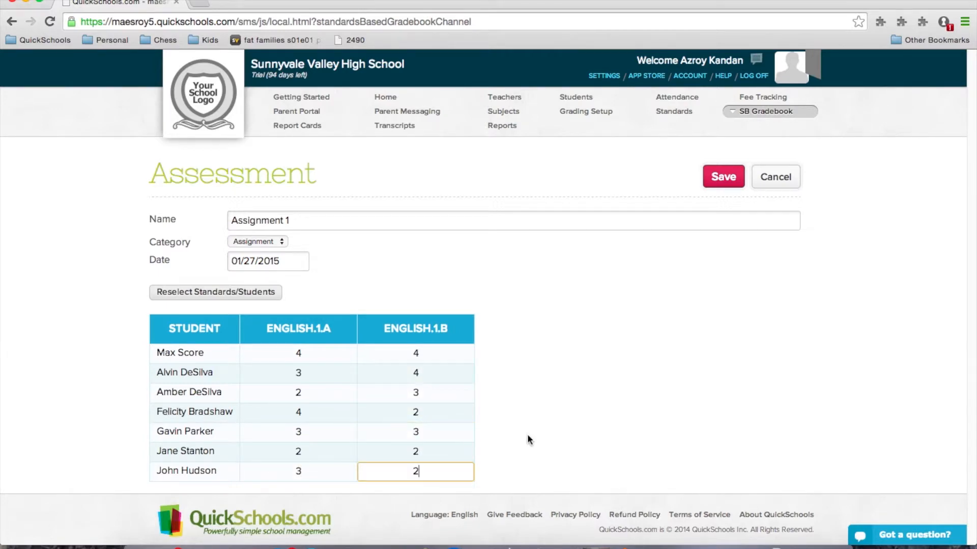
{"action": "left_click", "coordinate": [719, 176]}
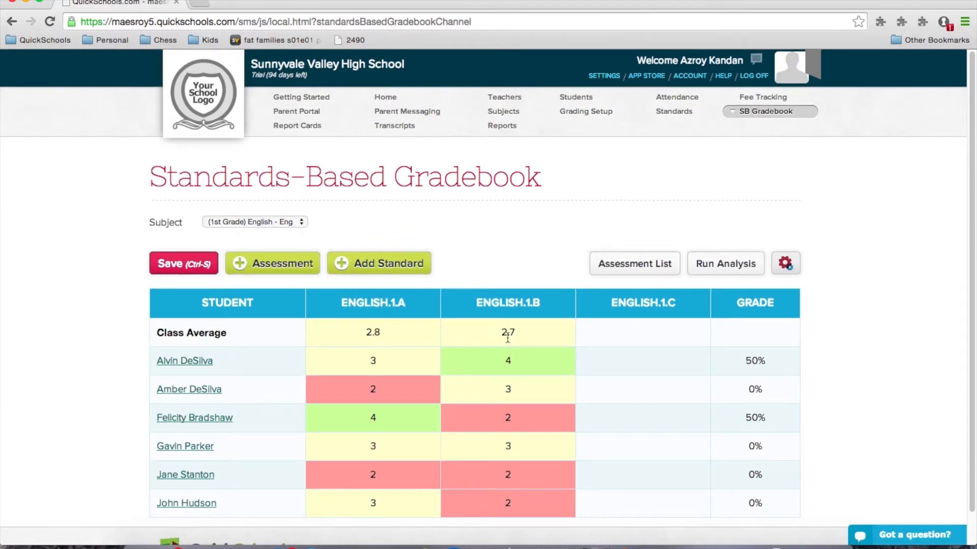
{"action": "left_click", "coordinate": [183, 263]}
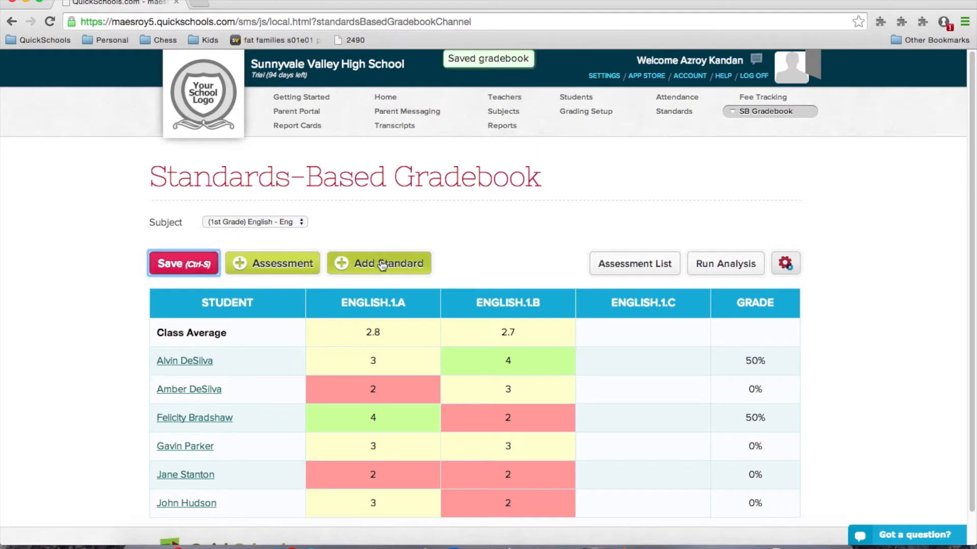
Create another assessment for all students on English.1.B and English.1.C, named "Assignment 2"
{"action": "left_click", "coordinate": [300, 263]}
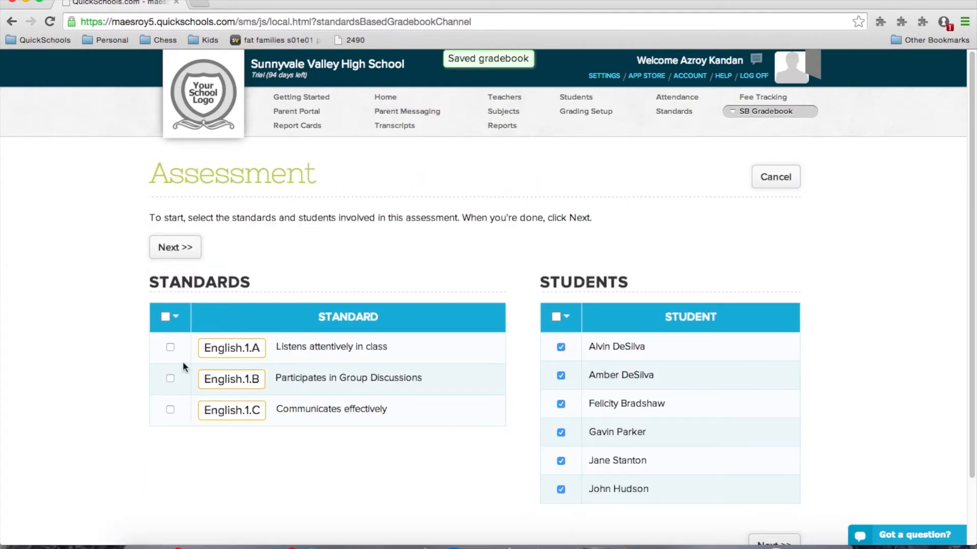
{"action": "left_click", "coordinate": [170, 379]}
{"action": "left_click", "coordinate": [169, 410]}
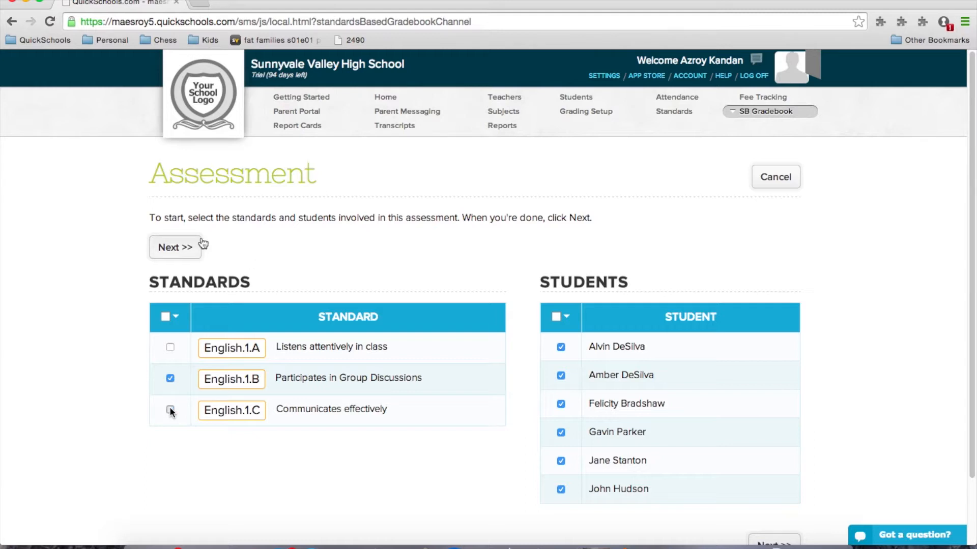
{"action": "left_click", "coordinate": [186, 247]}
{"action": "type", "text": "Assignment 2"}
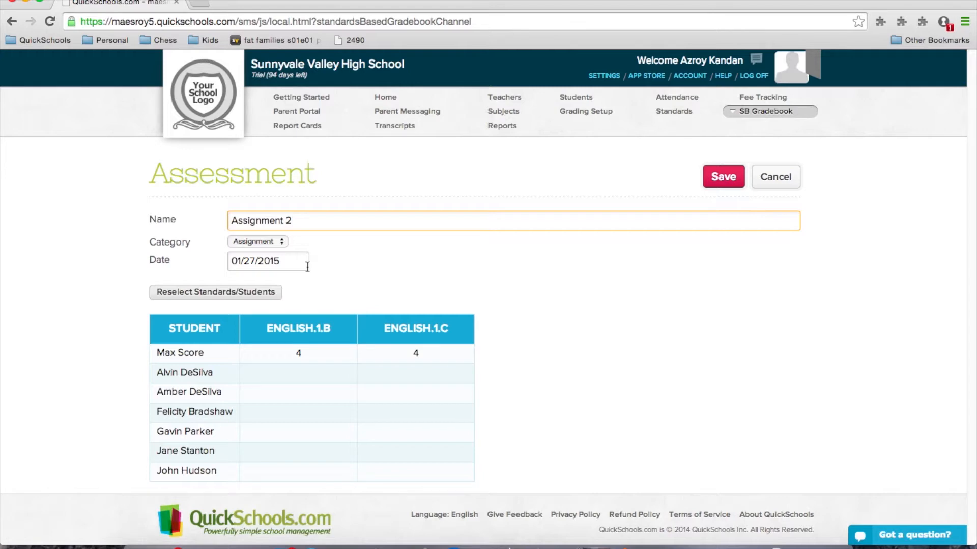
Give all six students a score of 4 on English.1.B in Assignment 2
{"action": "left_click", "coordinate": [311, 373]}
{"action": "type", "text": "4"}
{"action": "left_click", "coordinate": [310, 393]}
{"action": "type", "text": "4"}
{"action": "left_click", "coordinate": [307, 412]}
{"action": "type", "text": "4"}
{"action": "left_click", "coordinate": [307, 431]}
{"action": "type", "text": "4"}
{"action": "left_click", "coordinate": [310, 454]}
{"action": "type", "text": "4"}
{"action": "left_click", "coordinate": [312, 471]}
{"action": "type", "text": "4"}
Enter the English.1.C scores 1, 2, 1, 2, 3, 2 in student list order, and save Assignment 2 and the gradebook
{"action": "left_click", "coordinate": [444, 372]}
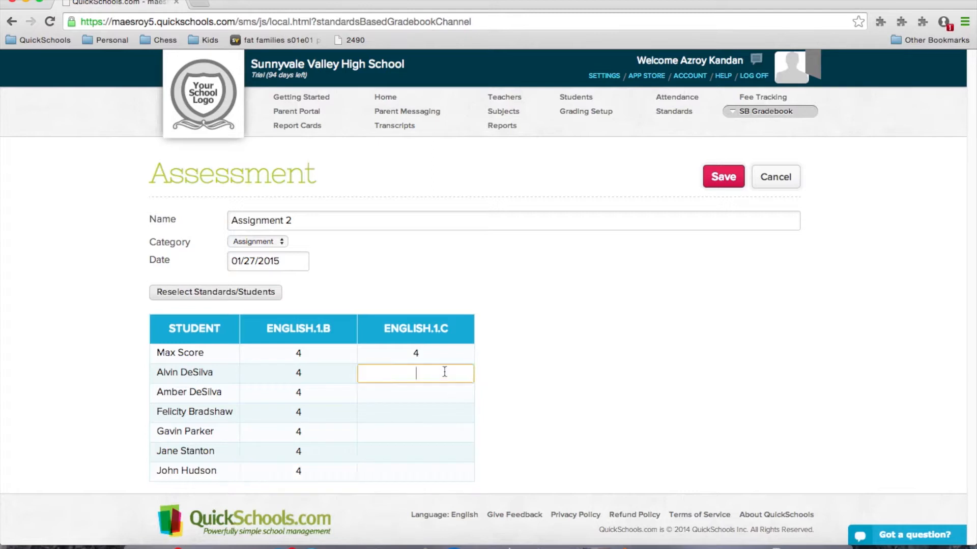
{"action": "type", "text": "1"}
{"action": "left_click", "coordinate": [427, 392]}
{"action": "type", "text": "2"}
{"action": "left_click", "coordinate": [420, 413]}
{"action": "type", "text": "1"}
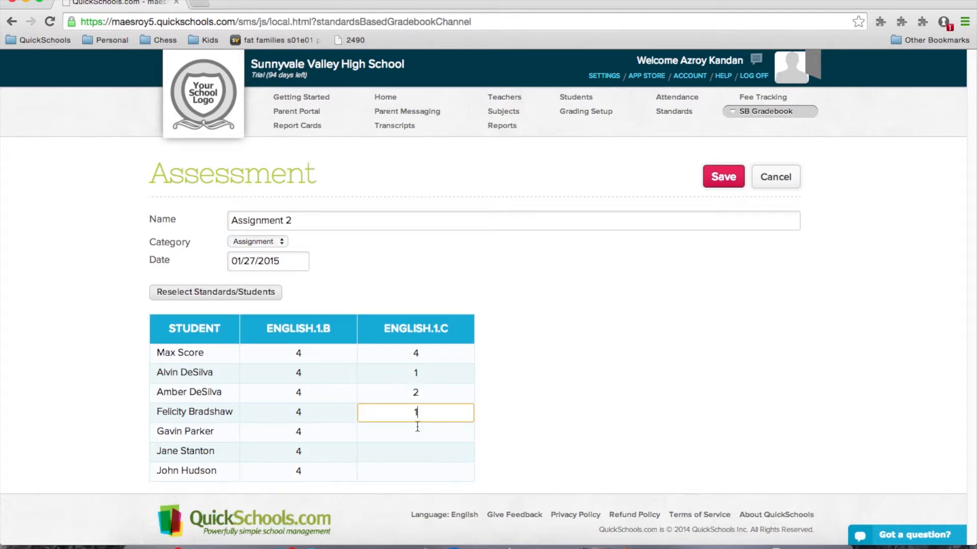
{"action": "left_click", "coordinate": [417, 429]}
{"action": "type", "text": "2"}
{"action": "left_click", "coordinate": [417, 451]}
{"action": "type", "text": "3"}
{"action": "left_click", "coordinate": [427, 467]}
{"action": "type", "text": "2"}
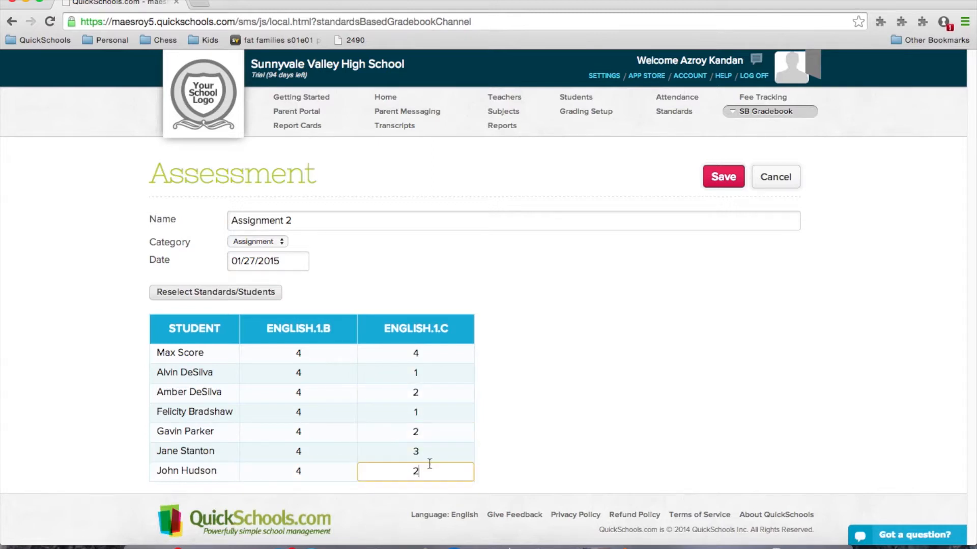
{"action": "left_click", "coordinate": [723, 176]}
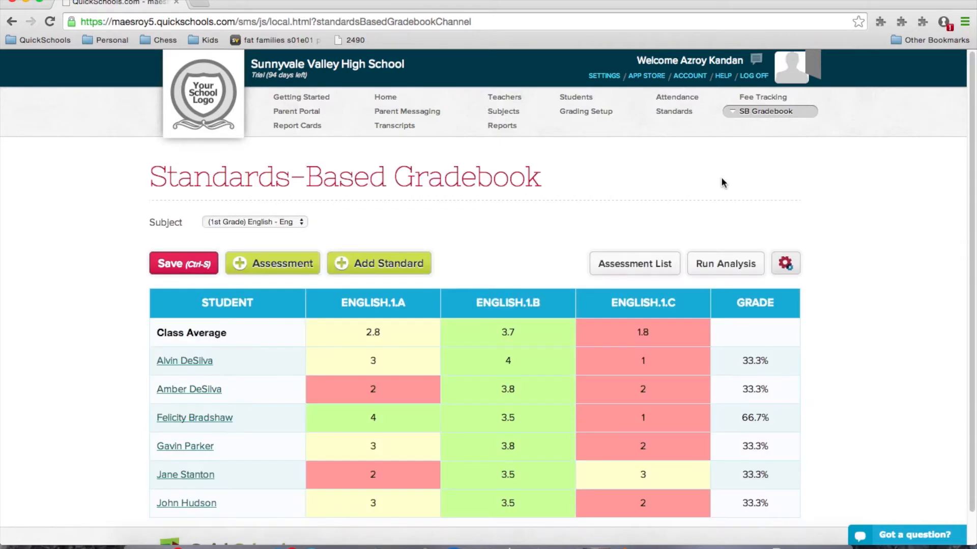
{"action": "left_click", "coordinate": [211, 264]}
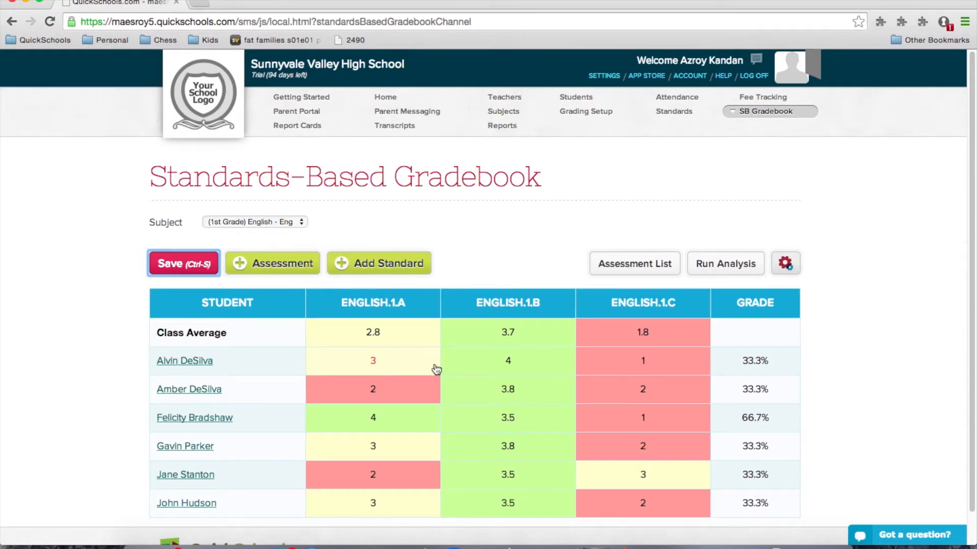
{"action": "scroll", "coordinate": [432, 366], "scroll_direction": "down", "scroll_amount": 1}
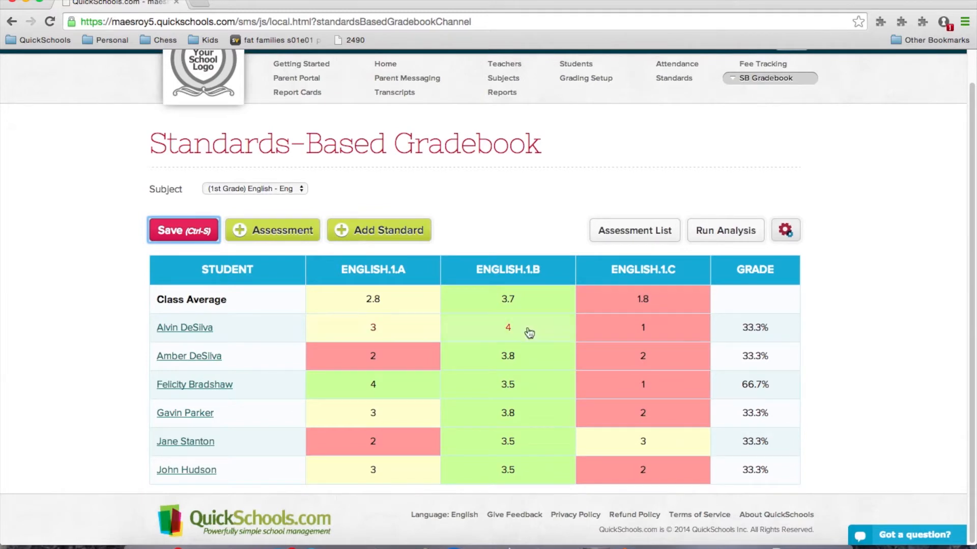
{"action": "mouse_move", "coordinate": [750, 331]}
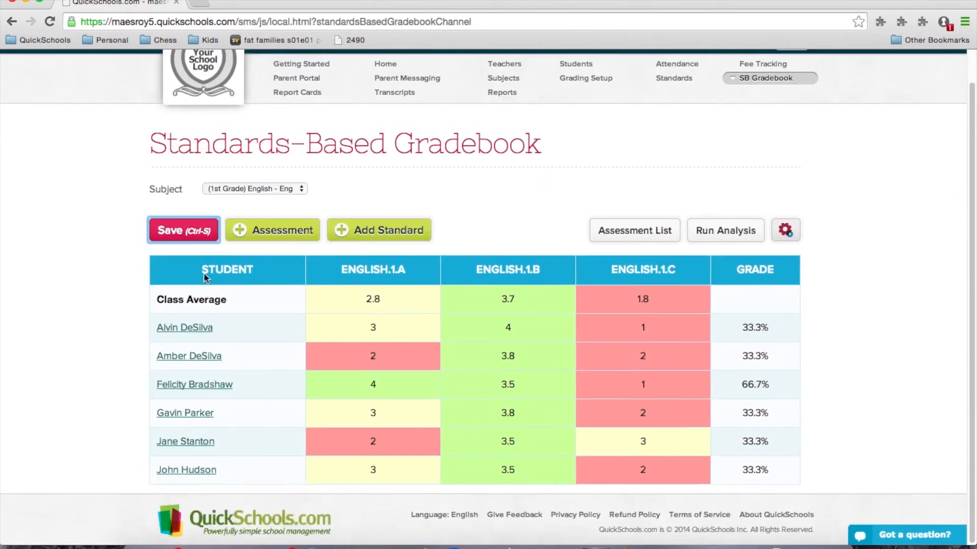
{"action": "left_click", "coordinate": [182, 235]}
Review the assessment scores behind the second listed student's English.1.B result, and return to the gradebook
{"action": "left_click", "coordinate": [508, 357]}
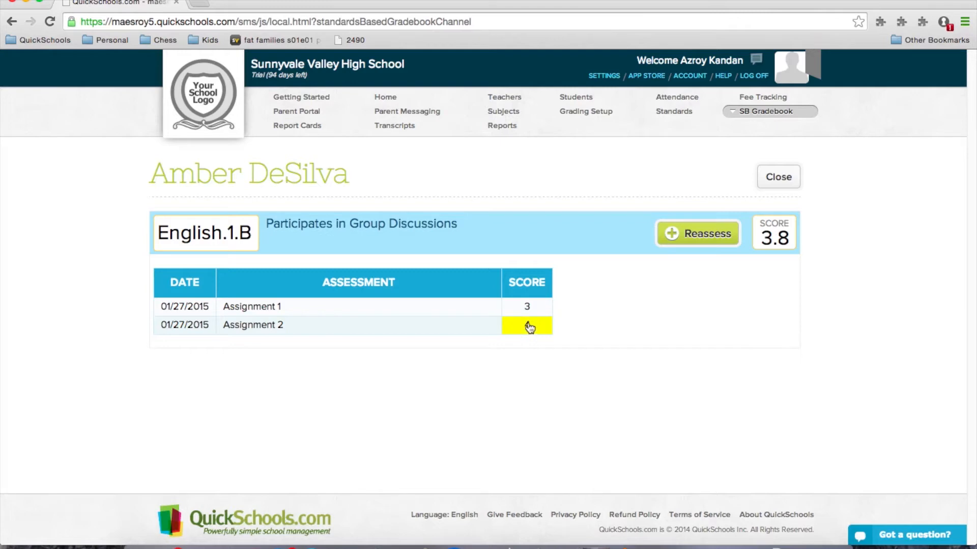
{"action": "type", "text": "4"}
{"action": "mouse_move", "coordinate": [773, 247]}
{"action": "left_click", "coordinate": [780, 177]}
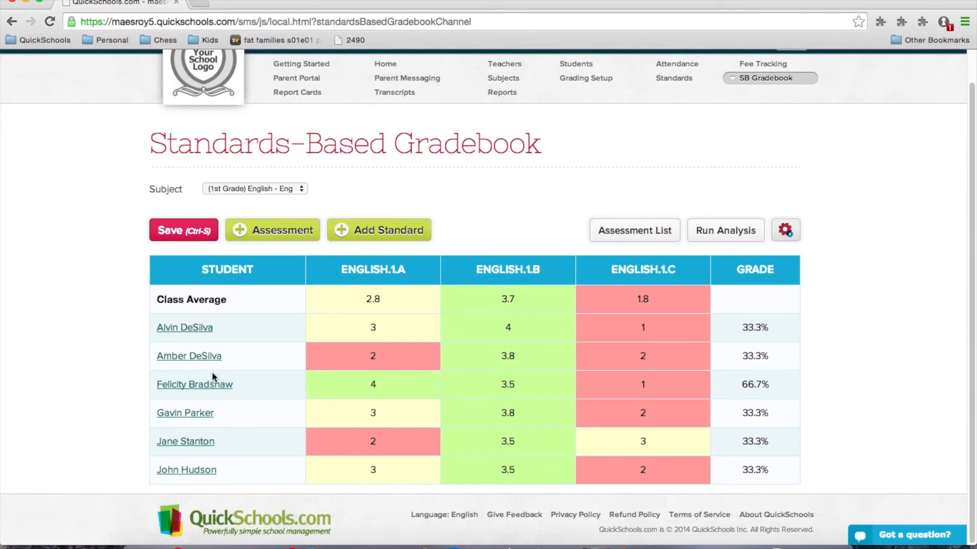
Review the second listed student's scores across all three English standards, and return to the gradebook
{"action": "left_click", "coordinate": [177, 358]}
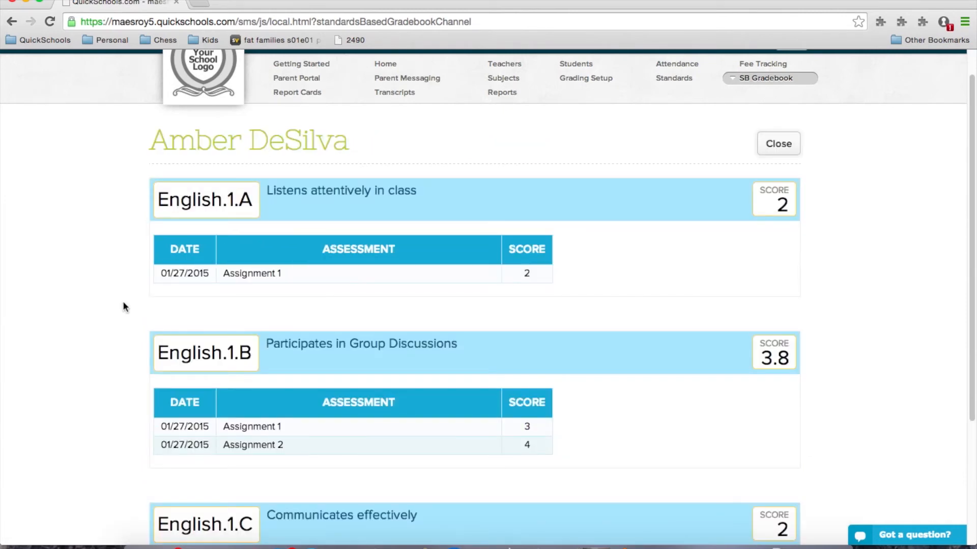
{"action": "scroll", "coordinate": [123, 302], "scroll_direction": "down", "scroll_amount": 5}
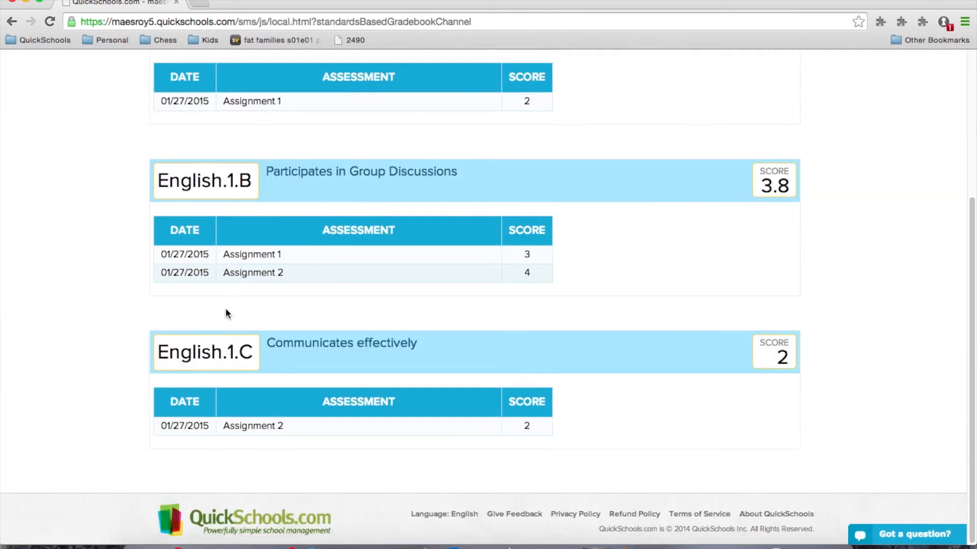
{"action": "scroll", "coordinate": [222, 310], "scroll_direction": "up", "scroll_amount": 3}
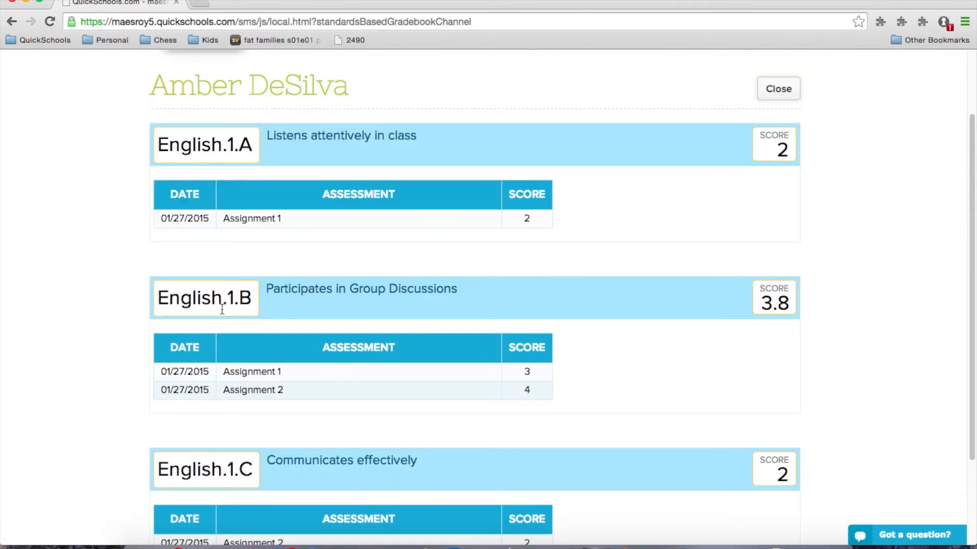
{"action": "scroll", "coordinate": [222, 309], "scroll_direction": "up", "scroll_amount": 2}
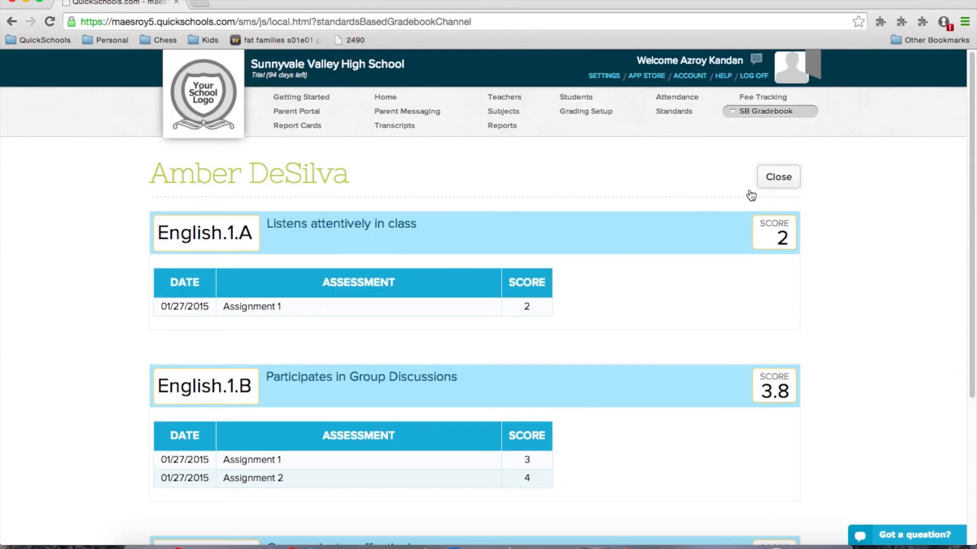
{"action": "left_click", "coordinate": [777, 186]}
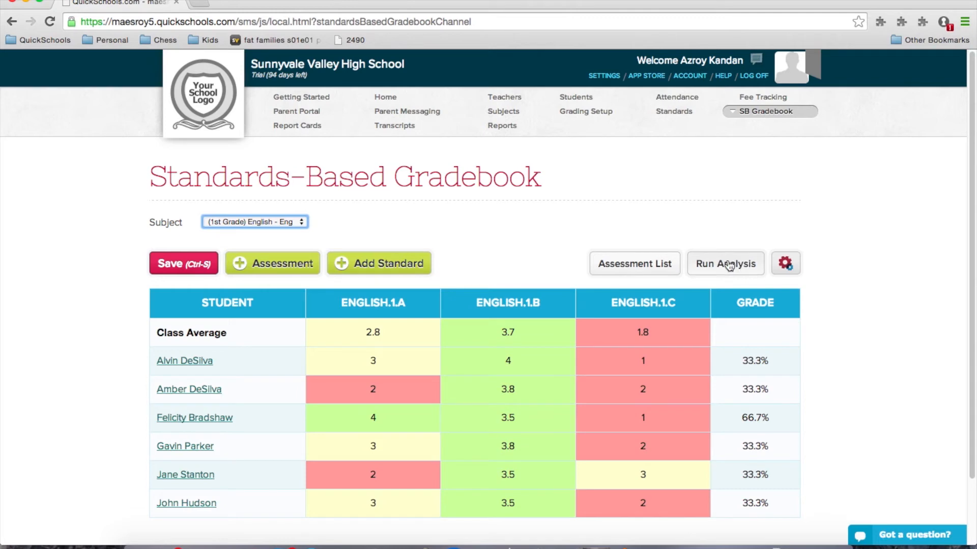
Run the class analysis and review the student mastery breakdown for the Proficient standards in the class averages
{"action": "left_click", "coordinate": [727, 264]}
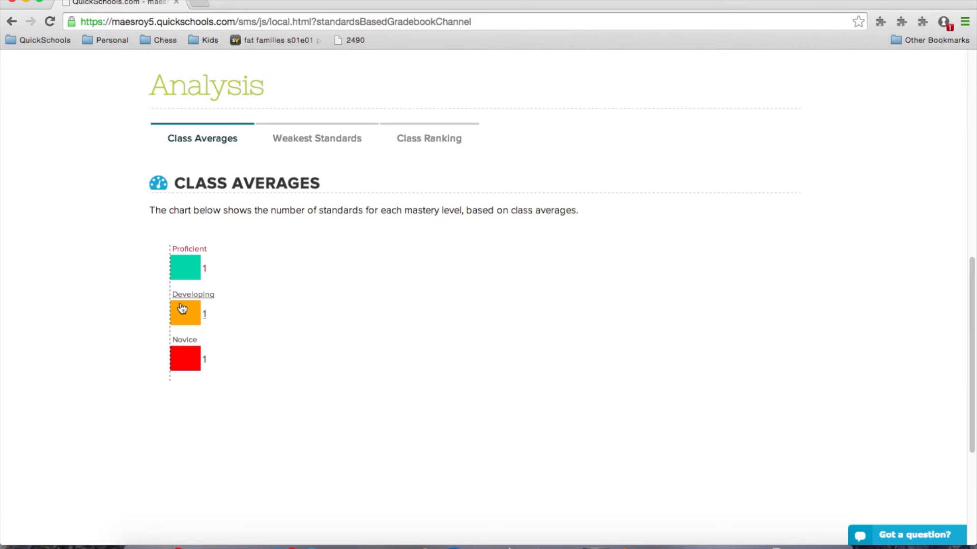
{"action": "left_click", "coordinate": [185, 269]}
{"action": "scroll", "coordinate": [188, 254], "scroll_direction": "down", "scroll_amount": 10}
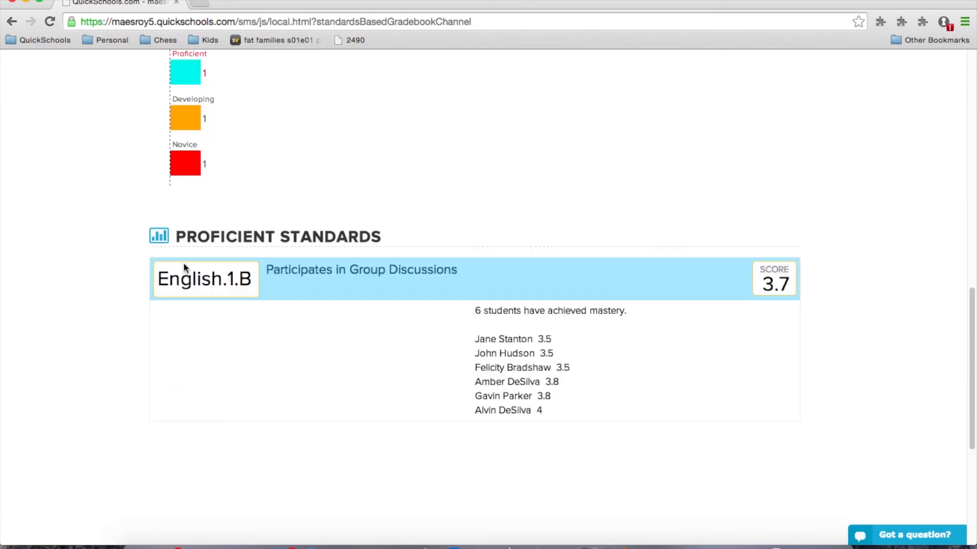
{"action": "scroll", "coordinate": [188, 254], "scroll_direction": "up", "scroll_amount": 3}
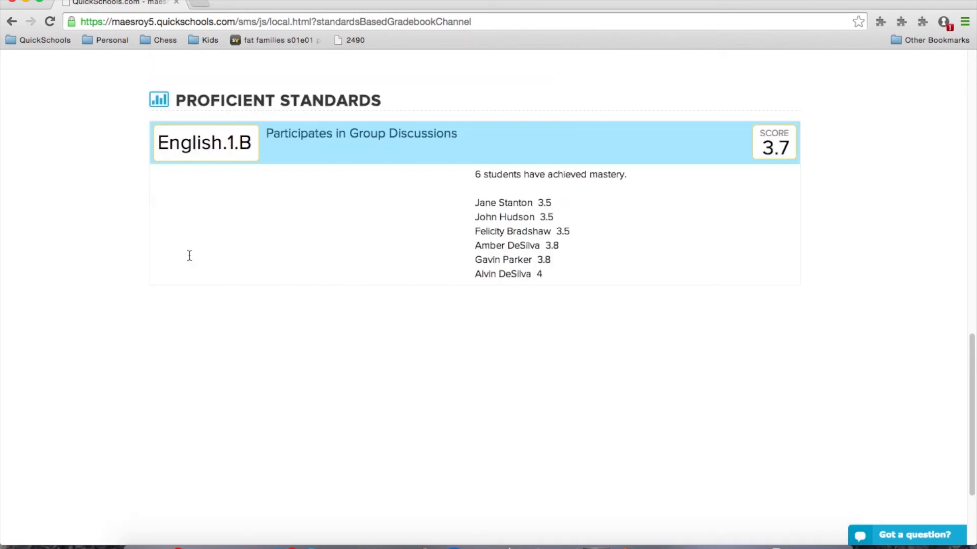
{"action": "scroll", "coordinate": [189, 255], "scroll_direction": "up", "scroll_amount": 5}
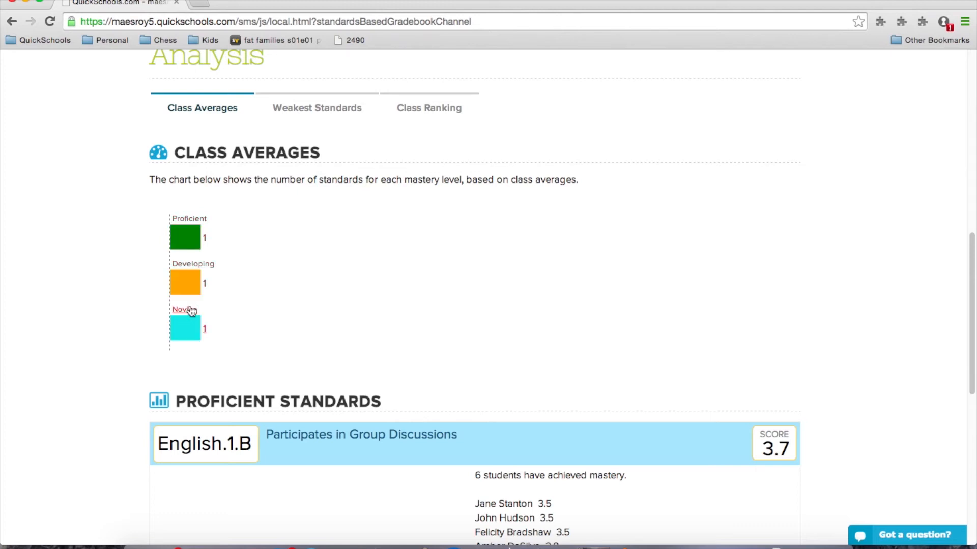
{"action": "scroll", "coordinate": [246, 232], "scroll_direction": "down", "scroll_amount": 1}
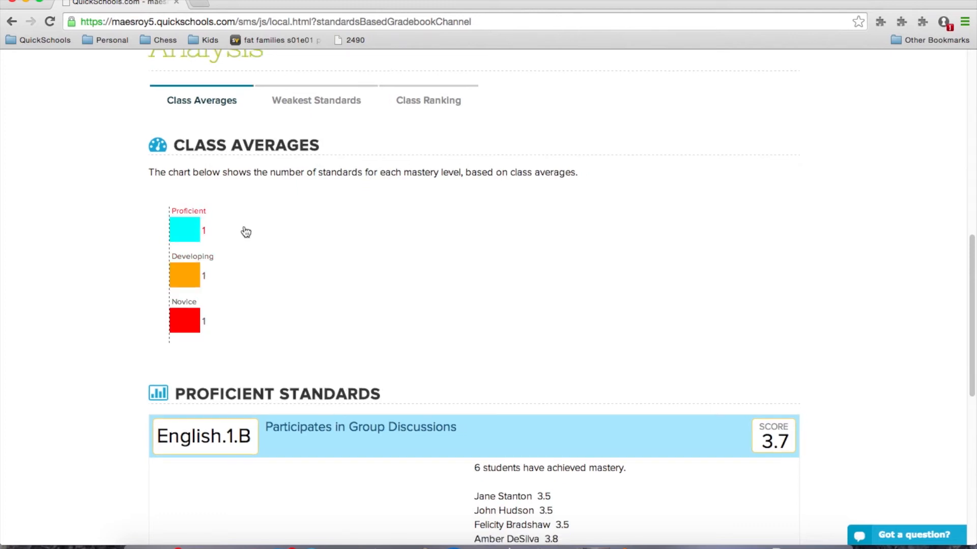
{"action": "scroll", "coordinate": [246, 232], "scroll_direction": "down", "scroll_amount": 4}
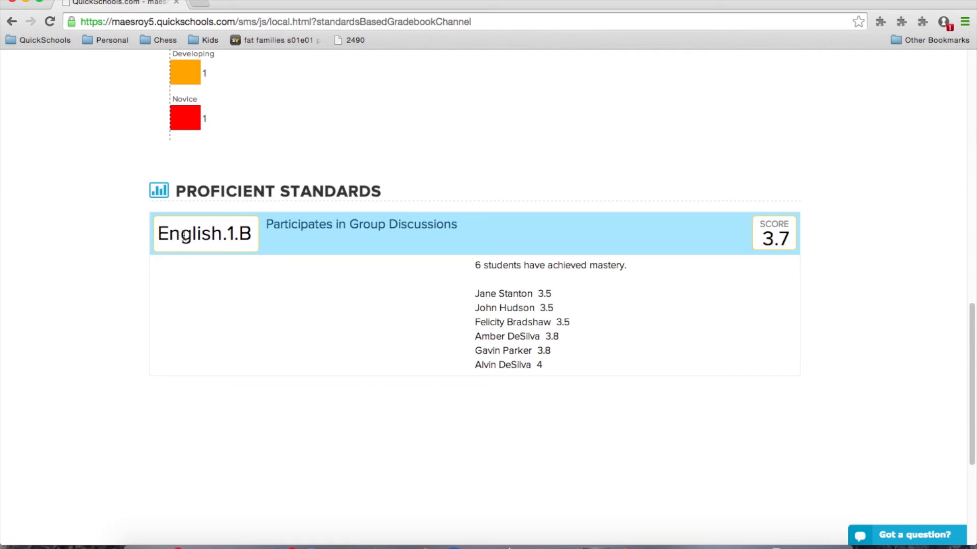
Review which students have and have not achieved mastery of the Developing standards in the class averages
{"action": "scroll", "coordinate": [183, 235], "scroll_direction": "up", "scroll_amount": 2}
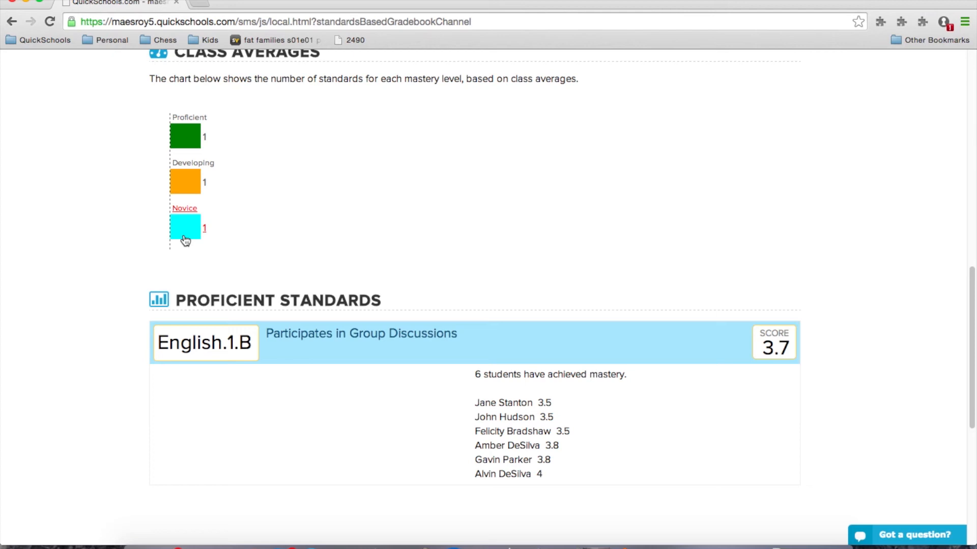
{"action": "scroll", "coordinate": [186, 203], "scroll_direction": "down", "scroll_amount": 1}
{"action": "left_click", "coordinate": [187, 131]}
{"action": "scroll", "coordinate": [191, 153], "scroll_direction": "down", "scroll_amount": 4}
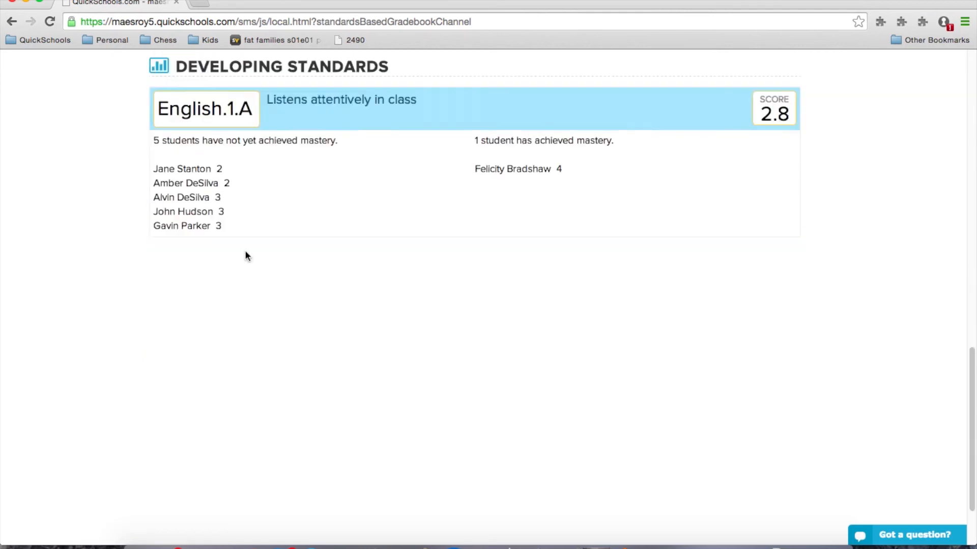
{"action": "scroll", "coordinate": [228, 241], "scroll_direction": "up", "scroll_amount": 3}
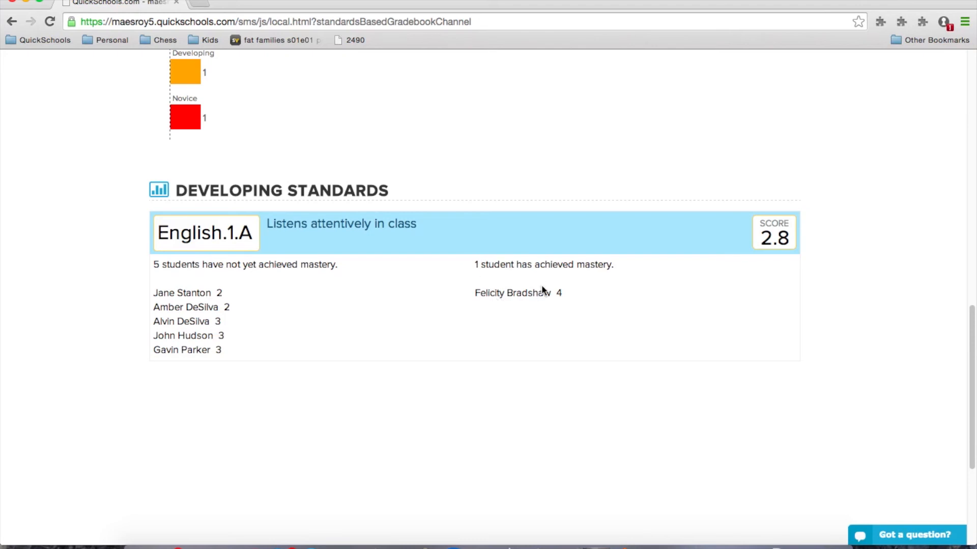
Review the student scores for the Novice standards, and return to the class averages chart
{"action": "scroll", "coordinate": [295, 214], "scroll_direction": "up", "scroll_amount": 2}
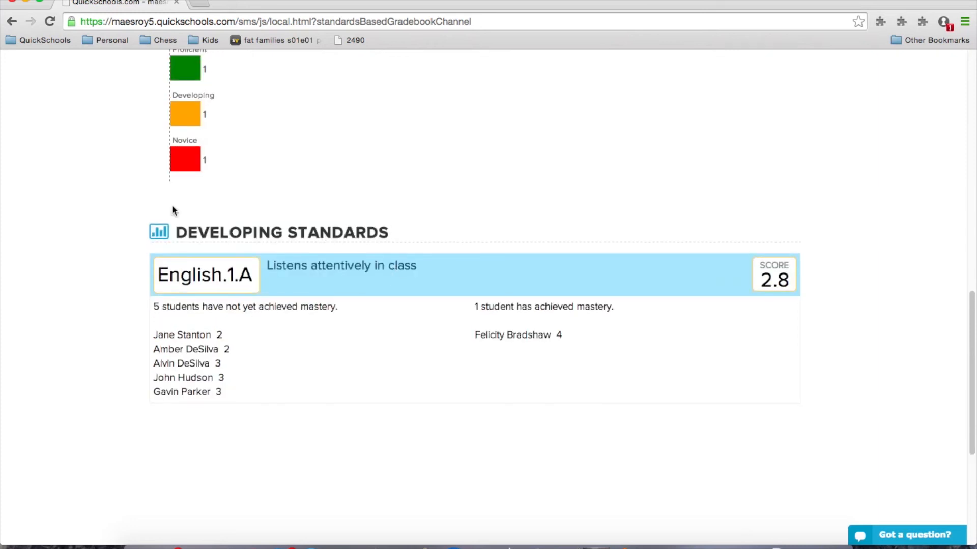
{"action": "left_click", "coordinate": [194, 155]}
{"action": "scroll", "coordinate": [337, 251], "scroll_direction": "down", "scroll_amount": 3}
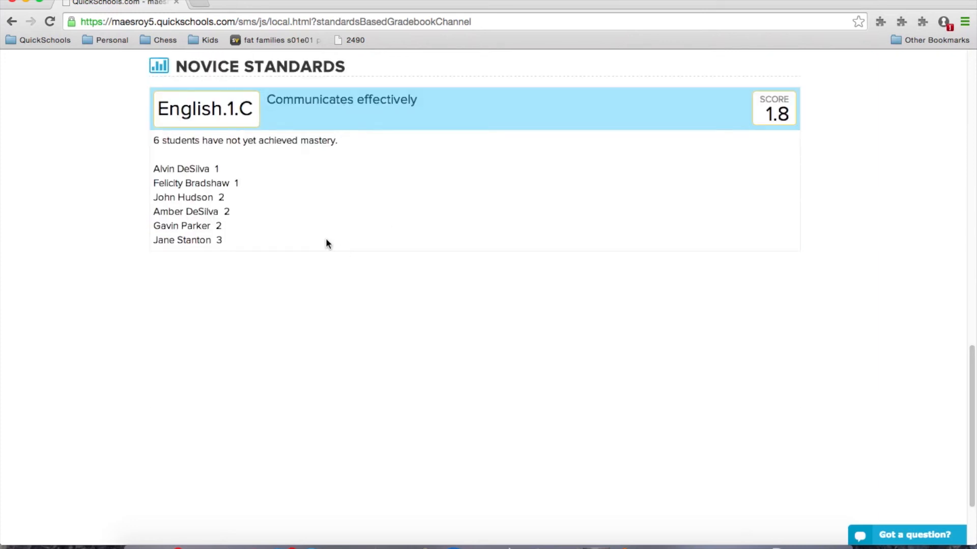
{"action": "scroll", "coordinate": [325, 238], "scroll_direction": "up", "scroll_amount": 3}
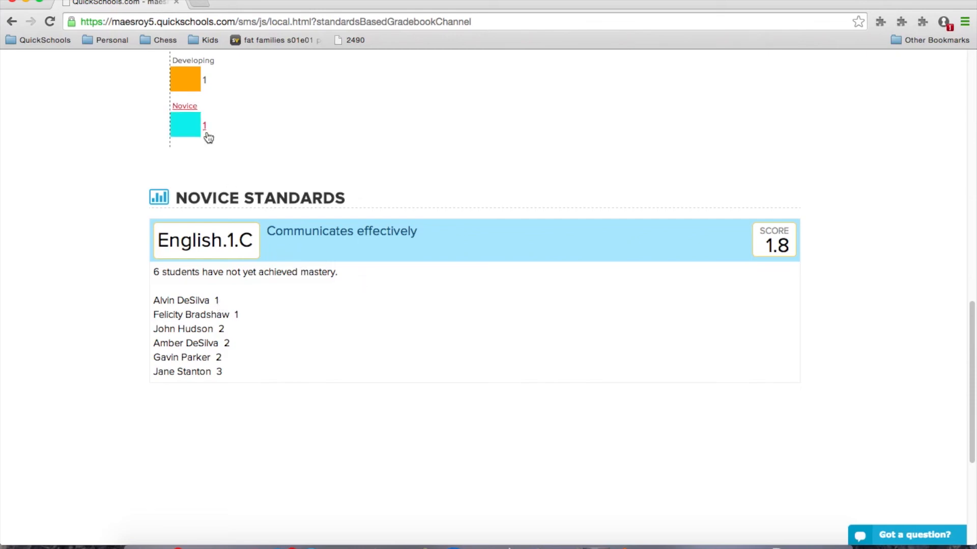
{"action": "scroll", "coordinate": [208, 137], "scroll_direction": "up", "scroll_amount": 5}
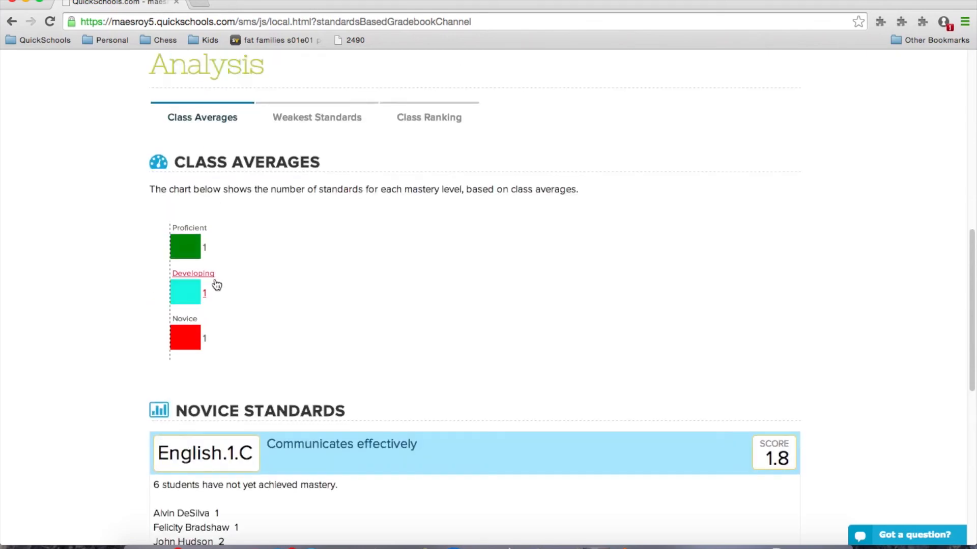
{"action": "scroll", "coordinate": [213, 283], "scroll_direction": "down", "scroll_amount": 1}
{"action": "scroll", "coordinate": [215, 283], "scroll_direction": "down", "scroll_amount": 1}
{"action": "scroll", "coordinate": [215, 284], "scroll_direction": "up", "scroll_amount": 2}
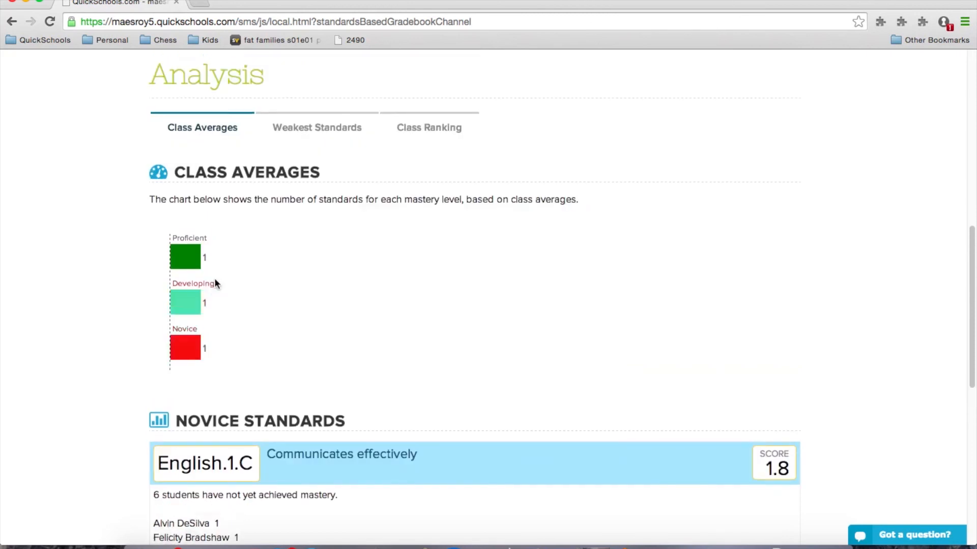
Examine the Weakest Standards analysis for all three English standards and their student mastery lists
{"action": "left_click", "coordinate": [336, 133]}
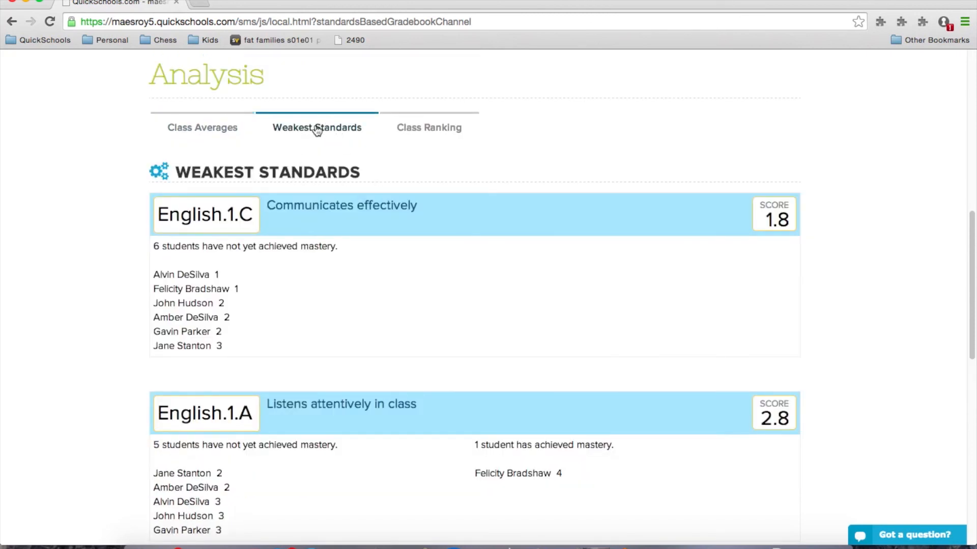
{"action": "scroll", "coordinate": [318, 131], "scroll_direction": "down", "scroll_amount": 5}
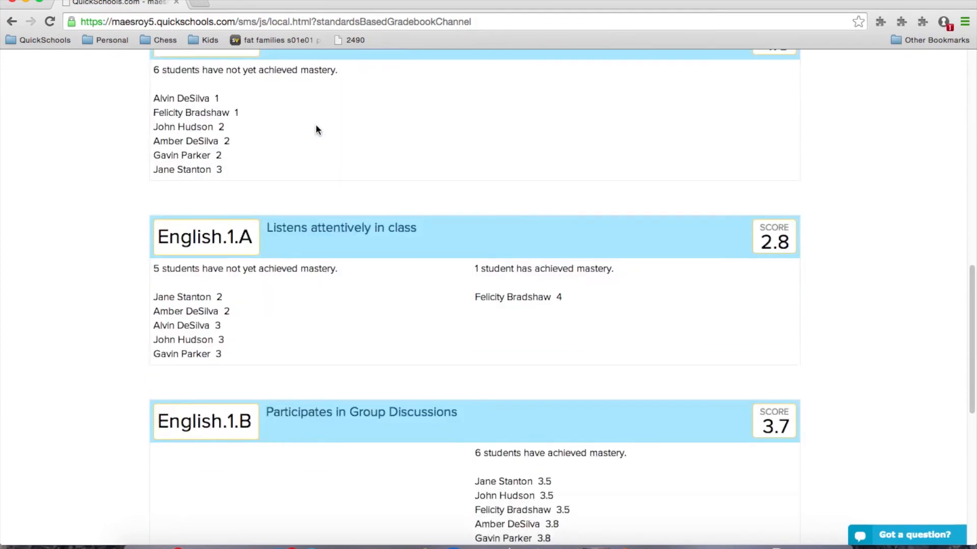
{"action": "scroll", "coordinate": [315, 130], "scroll_direction": "down", "scroll_amount": 2}
Examine the Class Ranking analysis of the students' overall grades
{"action": "scroll", "coordinate": [315, 130], "scroll_direction": "up", "scroll_amount": 7}
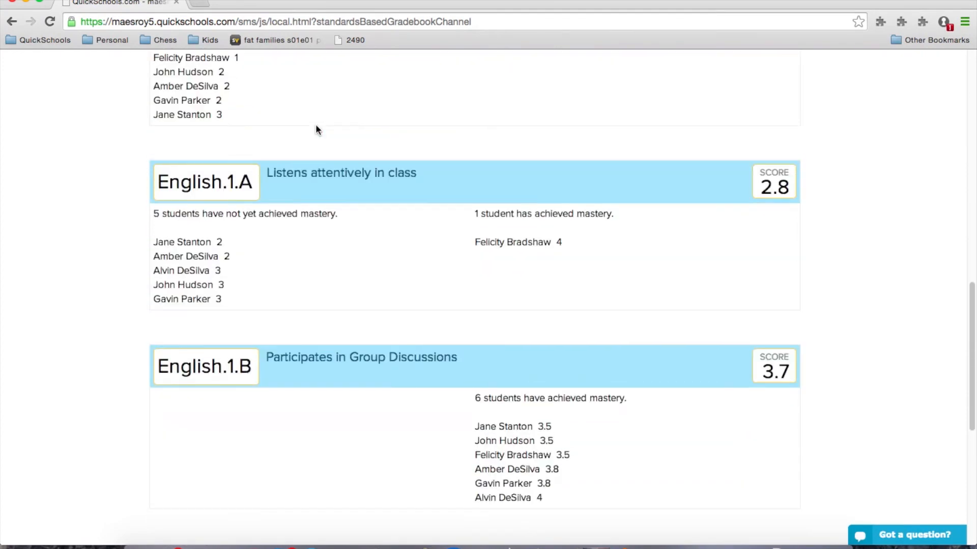
{"action": "scroll", "coordinate": [315, 130], "scroll_direction": "up", "scroll_amount": 2}
{"action": "left_click", "coordinate": [441, 277]}
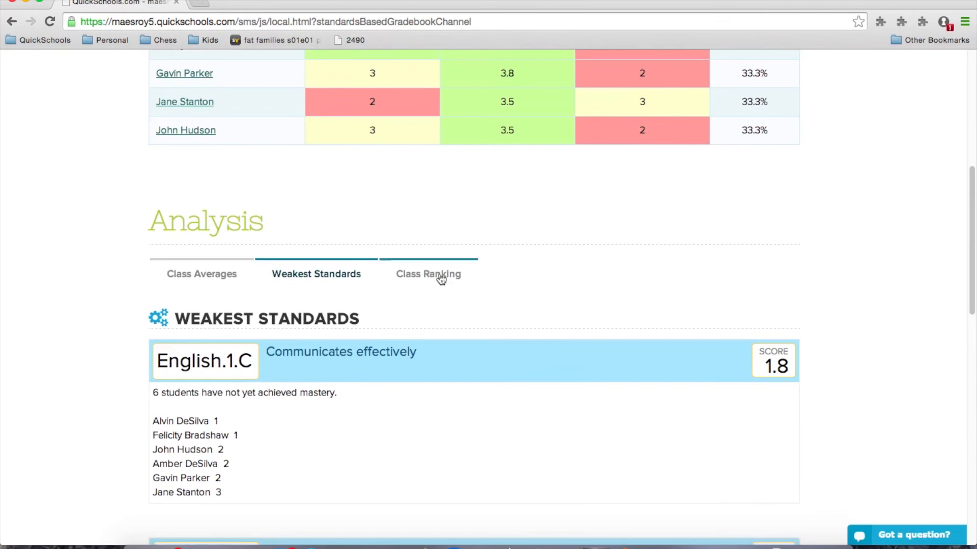
{"action": "scroll", "coordinate": [356, 270], "scroll_direction": "down", "scroll_amount": 2}
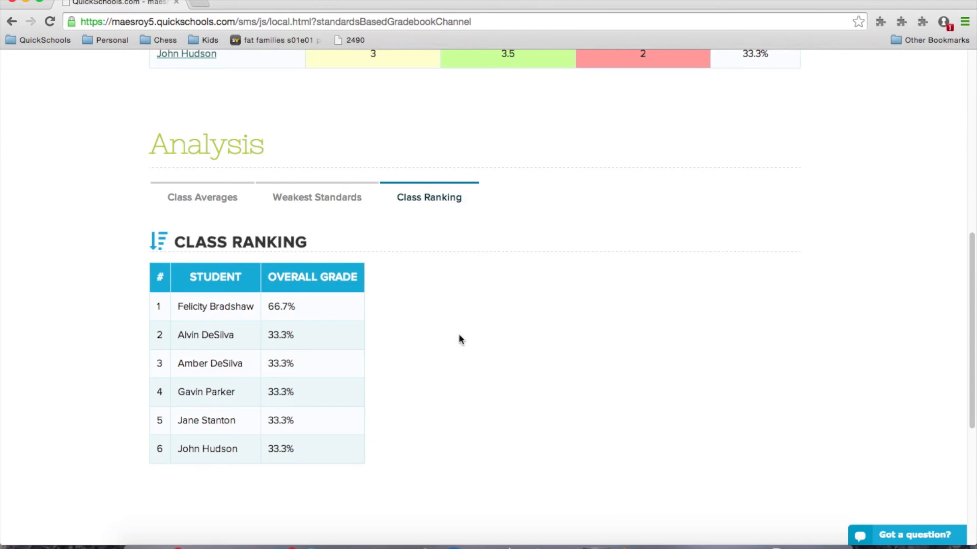
{"action": "scroll", "coordinate": [460, 335], "scroll_direction": "down", "scroll_amount": 5}
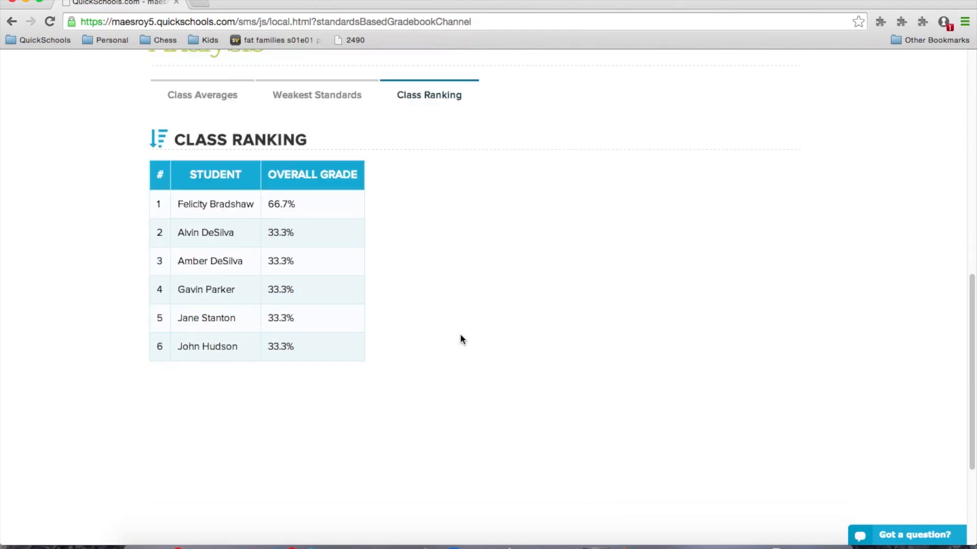